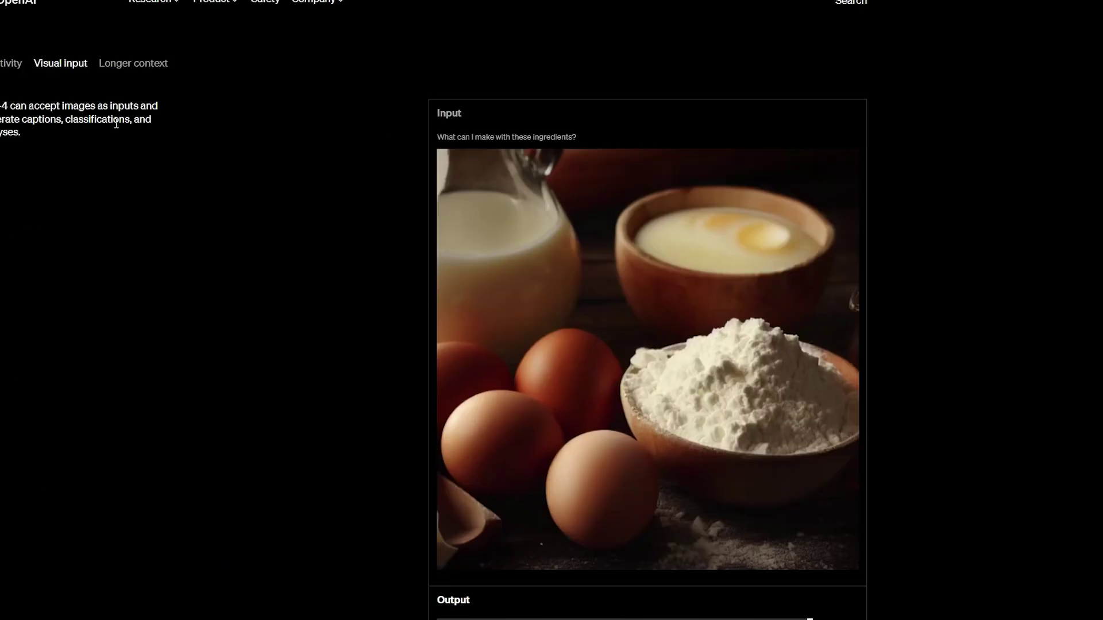
Scroll down to the Output section of the visual input demo's answer.
scroll(116, 123, "down", 4)
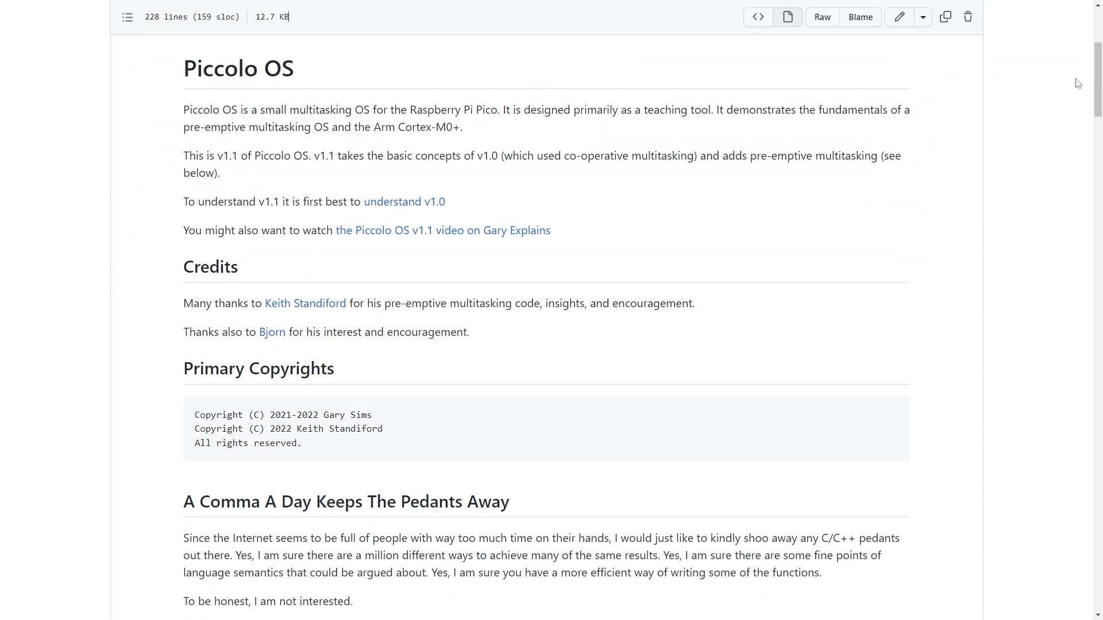
Scroll the Piccolo OS README from the title through build, design and license to Additional Copyrights.
scroll(1078, 83, "down", 7)
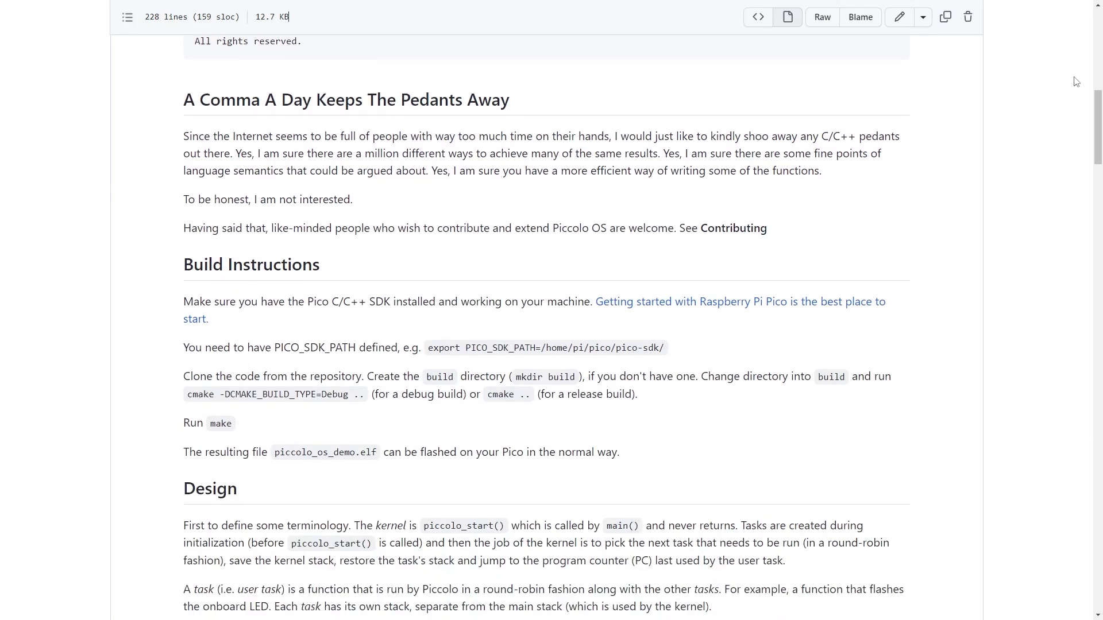
scroll(1076, 82, "down", 7)
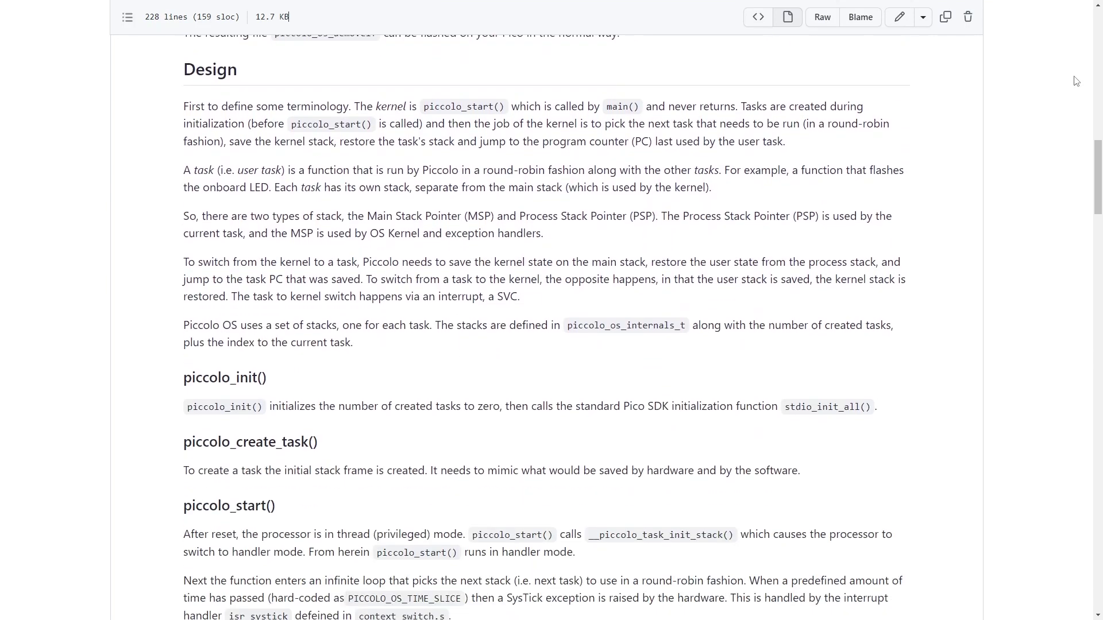
scroll(1077, 82, "down", 9)
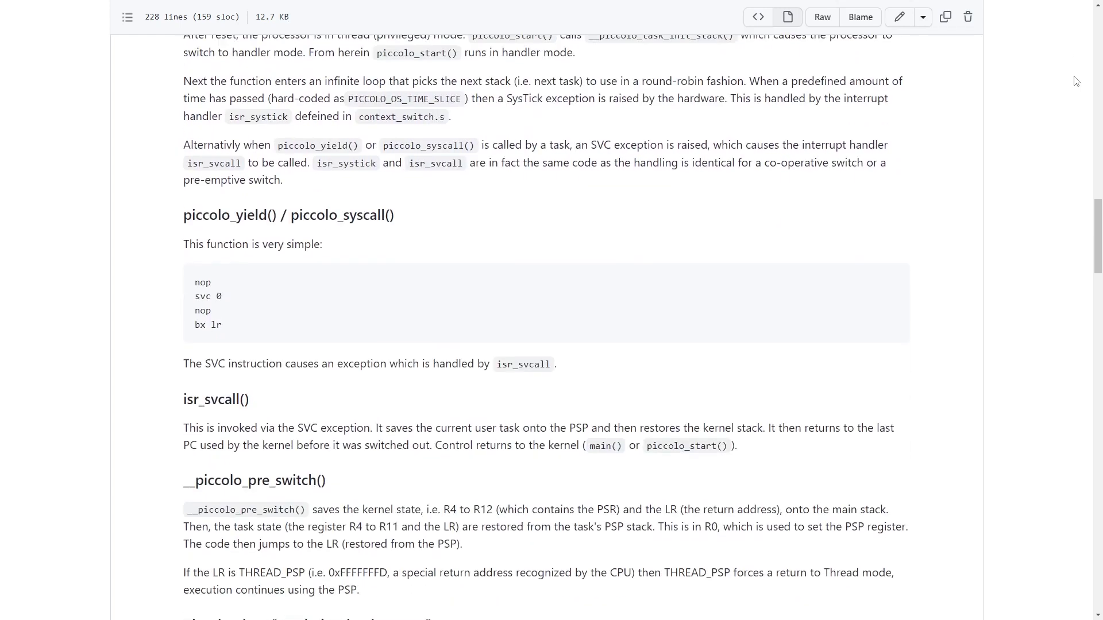
scroll(1076, 82, "down", 10)
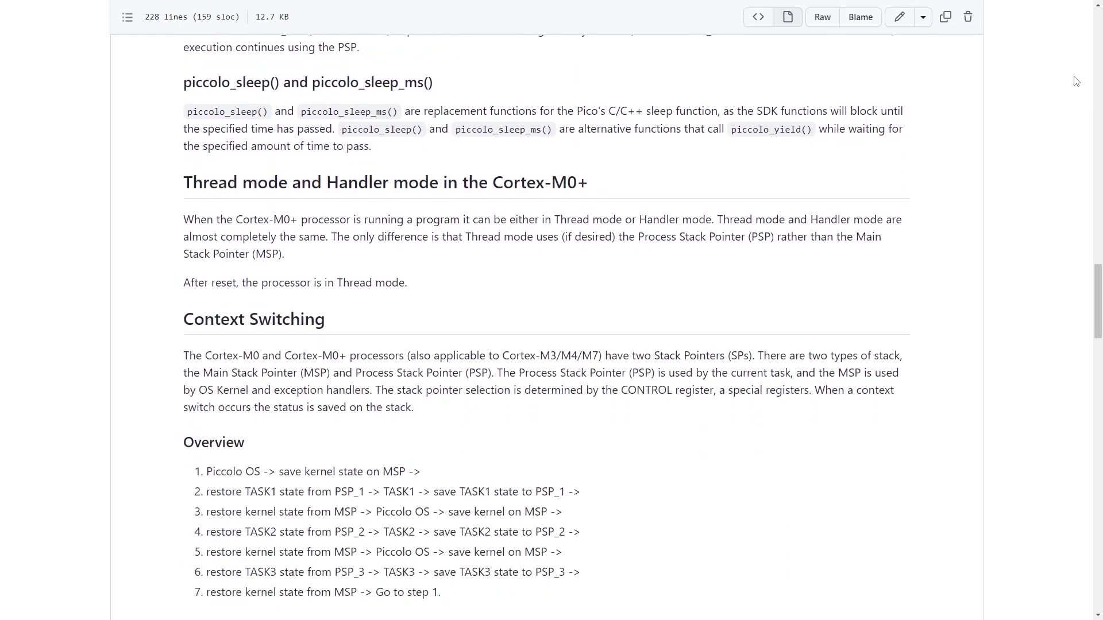
scroll(1076, 82, "down", 9)
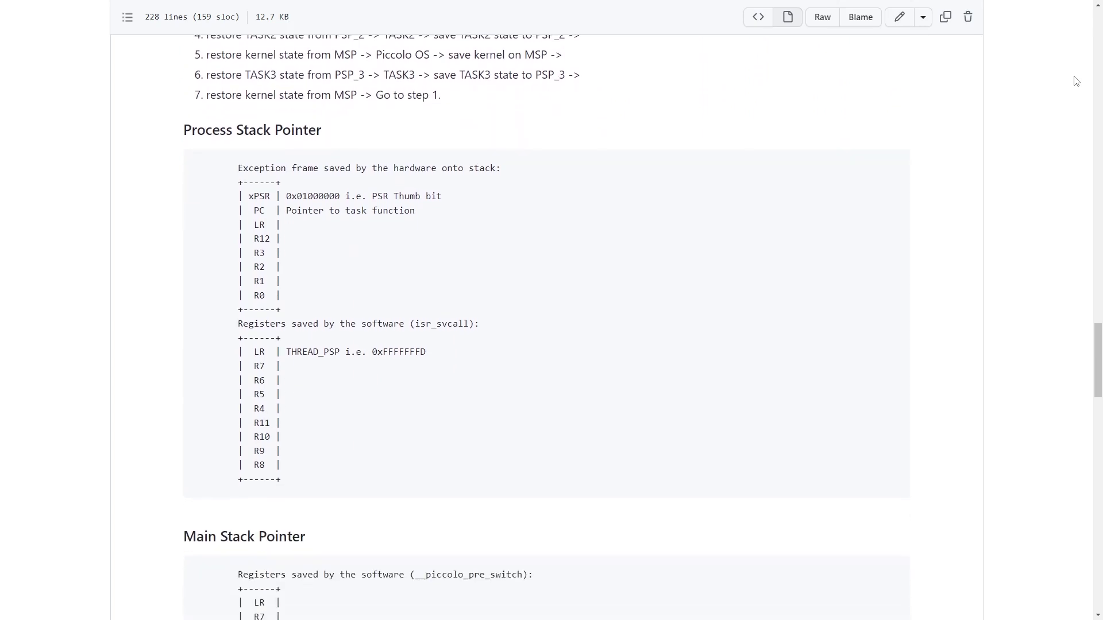
scroll(1077, 81, "down", 10)
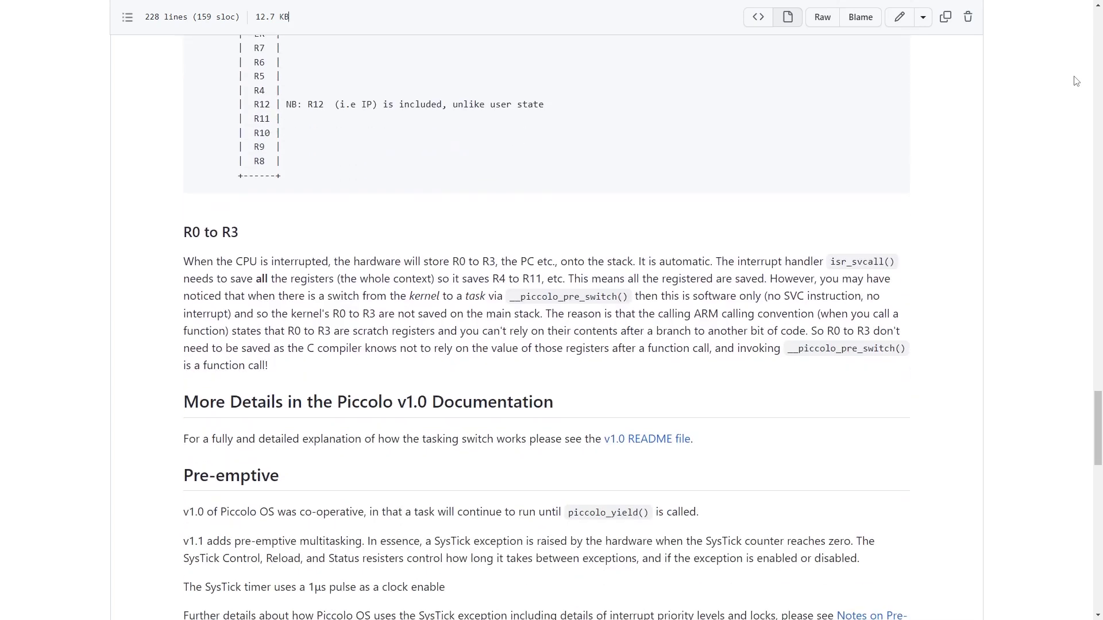
scroll(1076, 82, "down", 10)
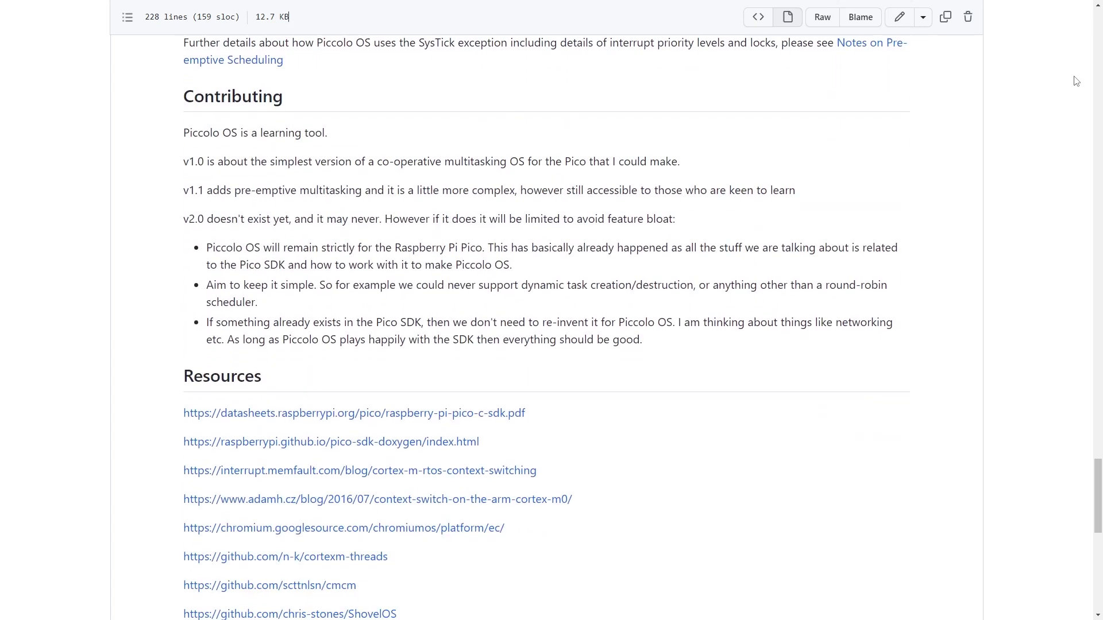
scroll(1076, 81, "down", 9)
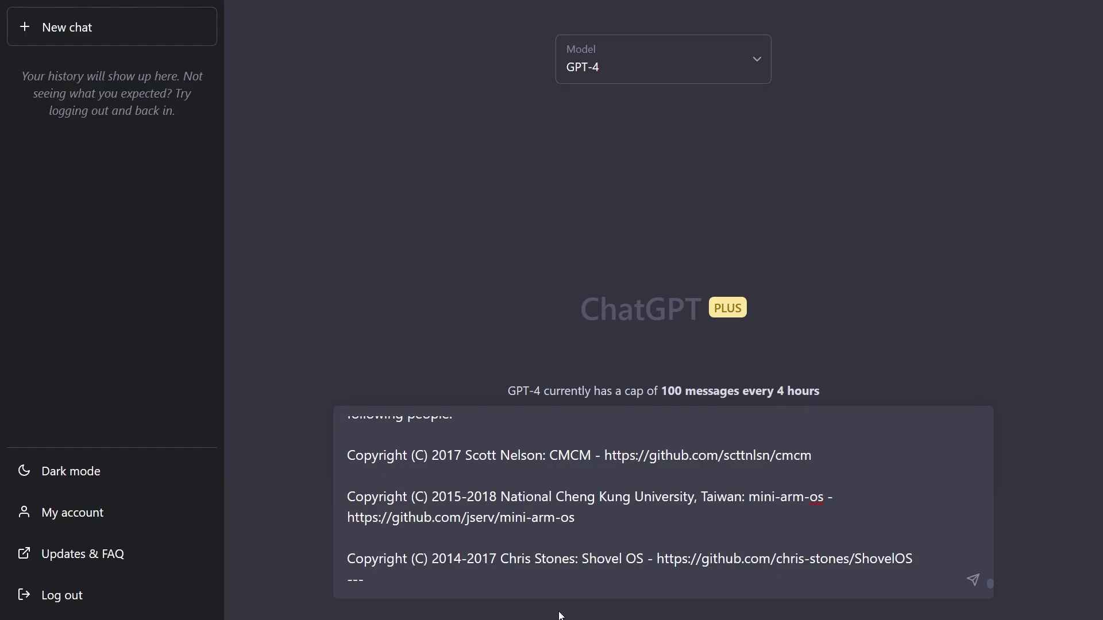
Paste the README with a rhyming-poem request limited to 'just 4 verses' and send it to GPT-4.
key("shift+Return")
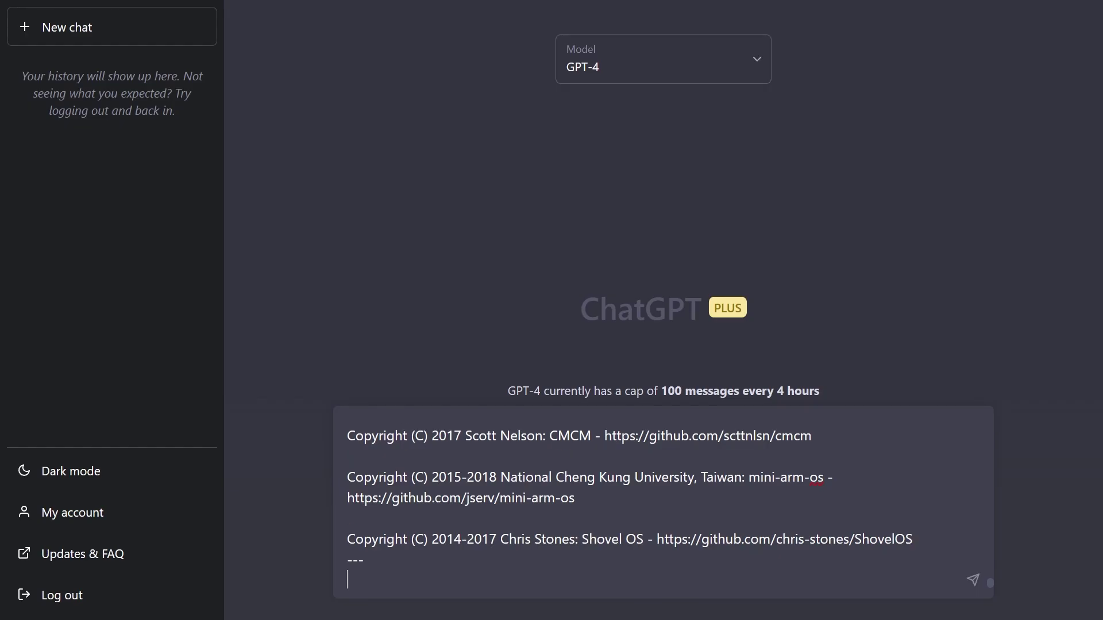
mouse_move(551, 5)
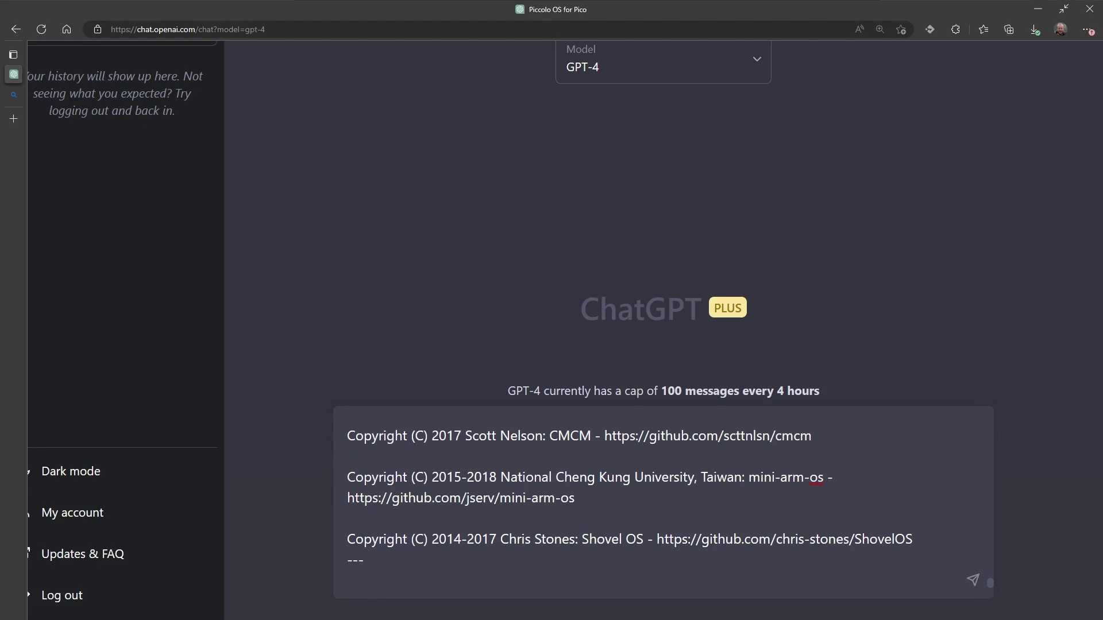
type("Write a rhyming poem of the above text.")
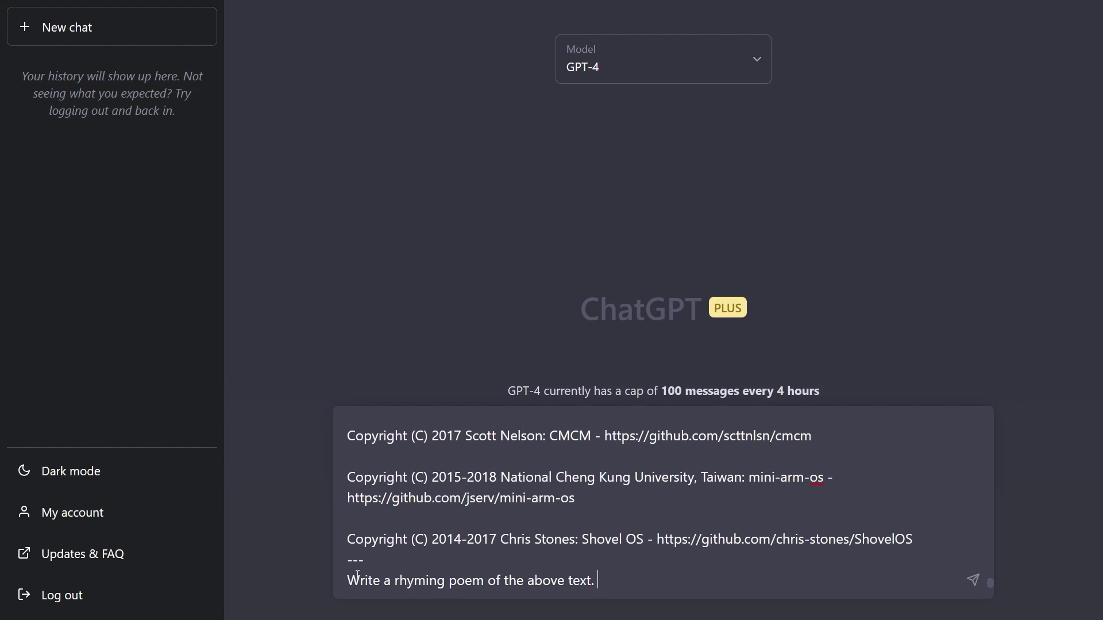
type("just 4 verses")
key("Return")
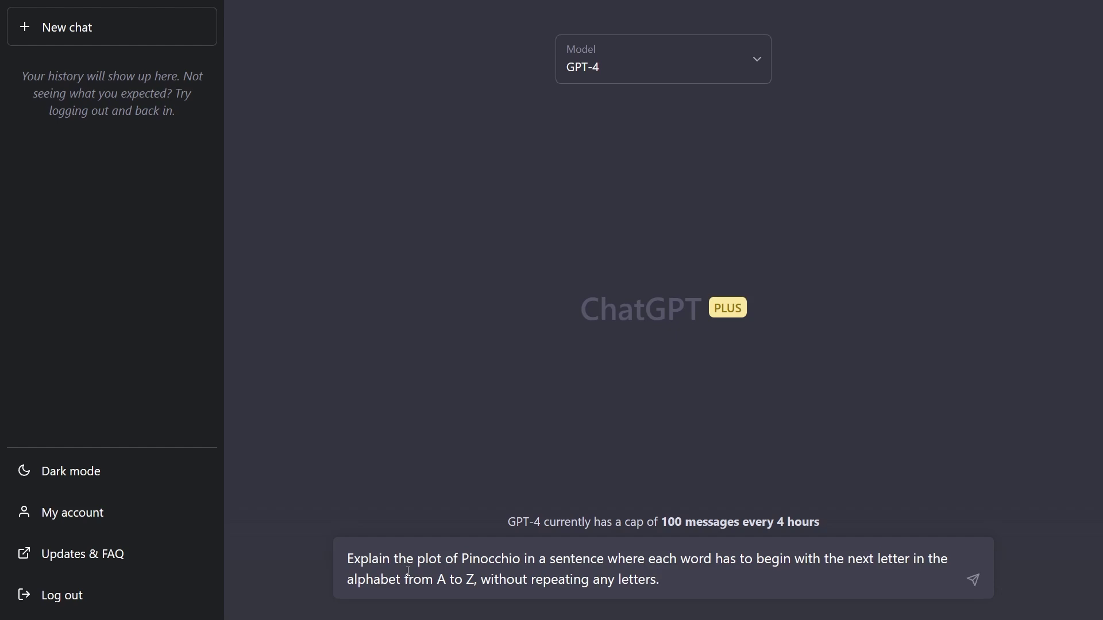
Send the prompt for Pinocchio's plot as one A-to-Z sentence, then leave full-screen view.
key("Return")
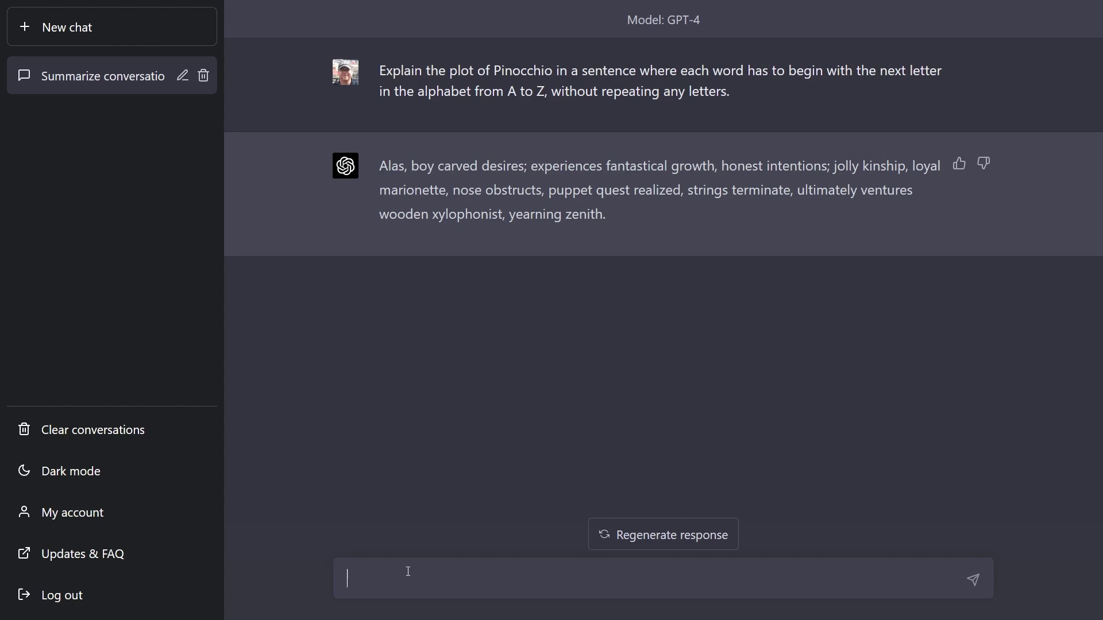
key("F11")
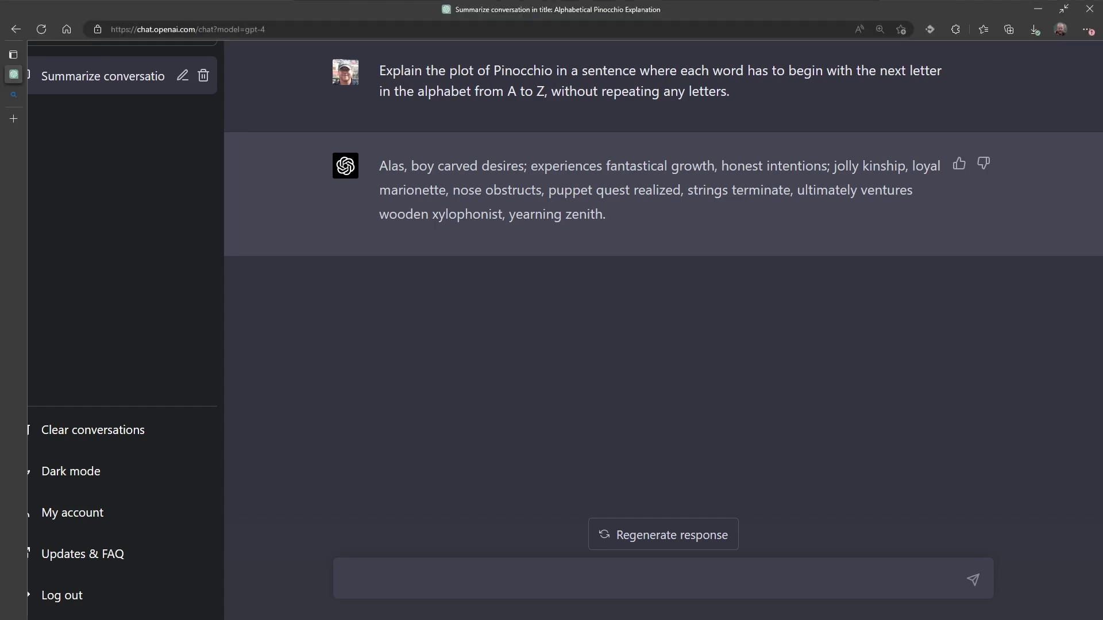
Ask GPT-4 'And now explain the plot as a 3 verse poem'.
type("And now explain the plot as a 3 verse poem")
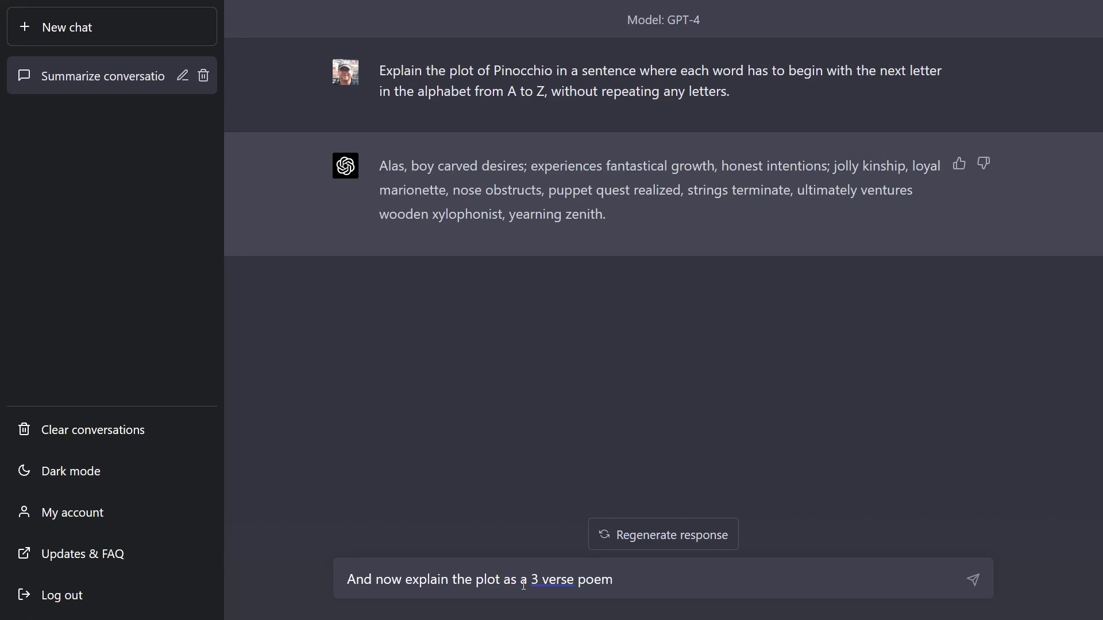
key("Return")
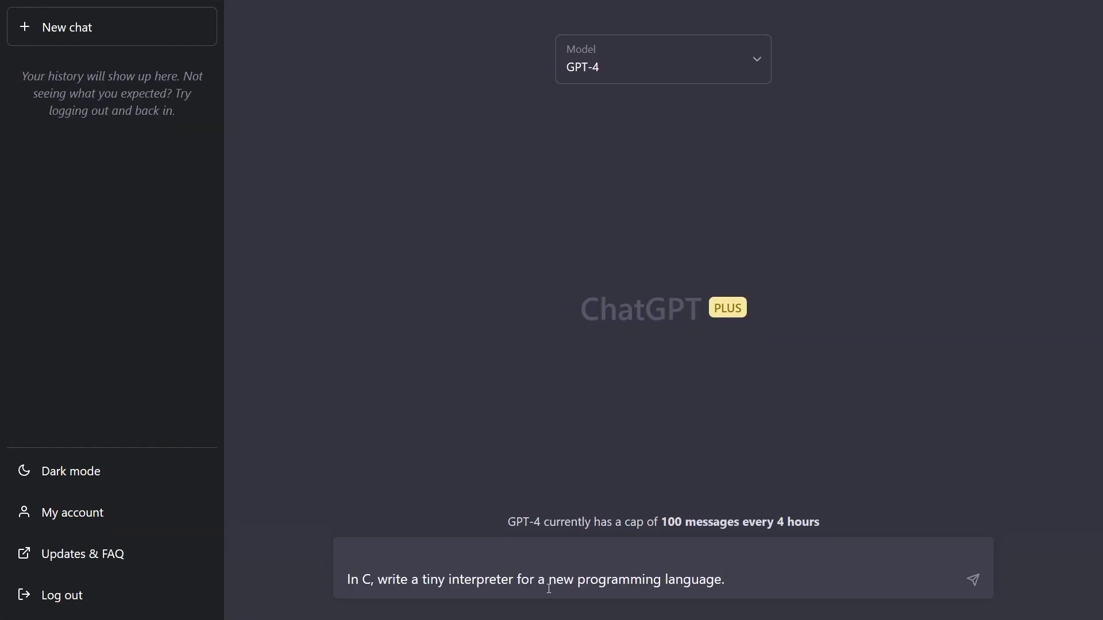
Remove the blank line and send the tiny C interpreter request to GPT-4.
key("BackSpace")
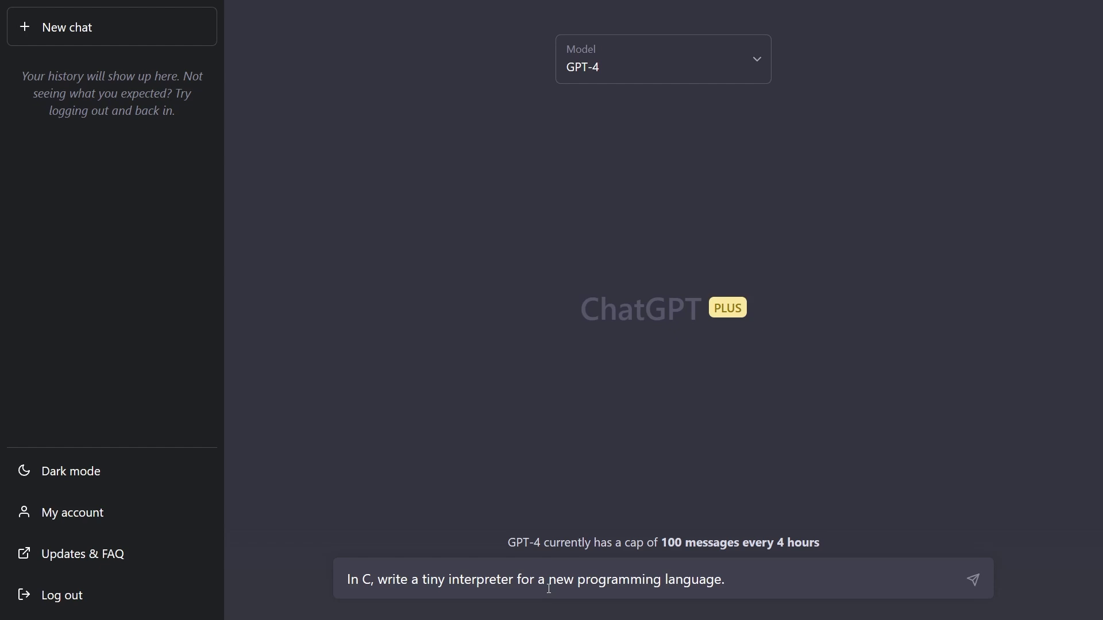
key("Return")
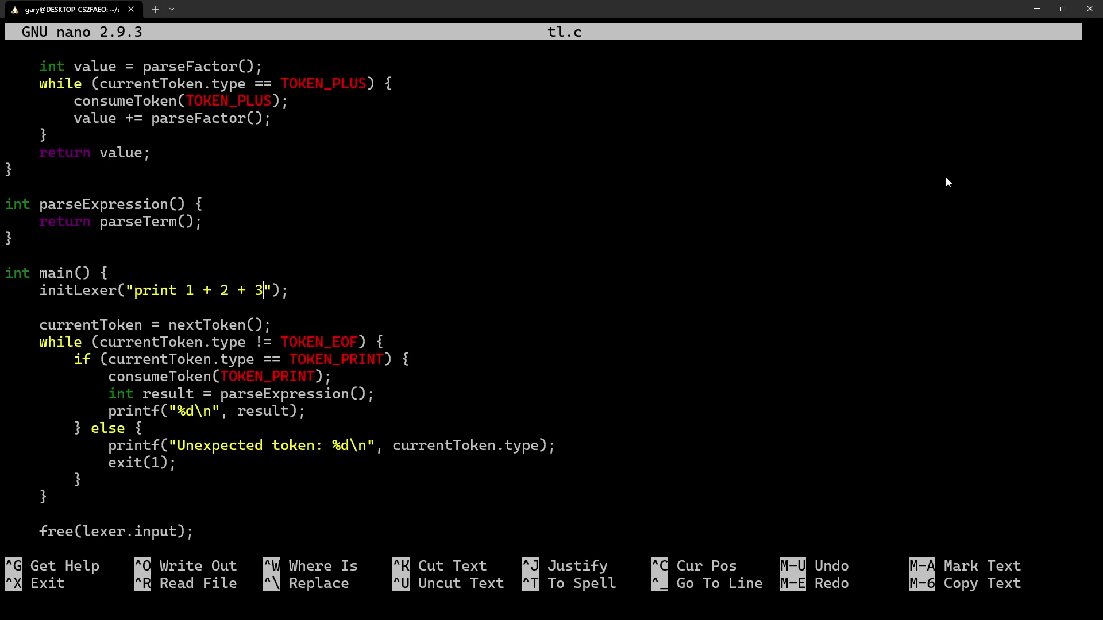
Exit nano, clear the screen and run the compiled ./tl interpreter.
key("ctrl+x")
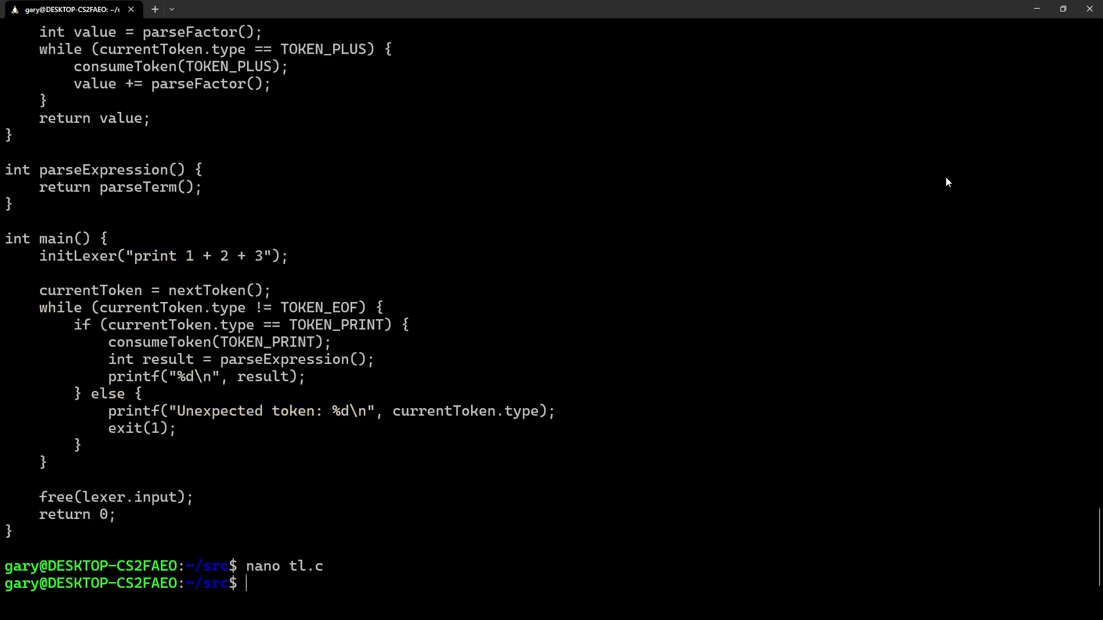
key("ctrl+l")
type("./tl")
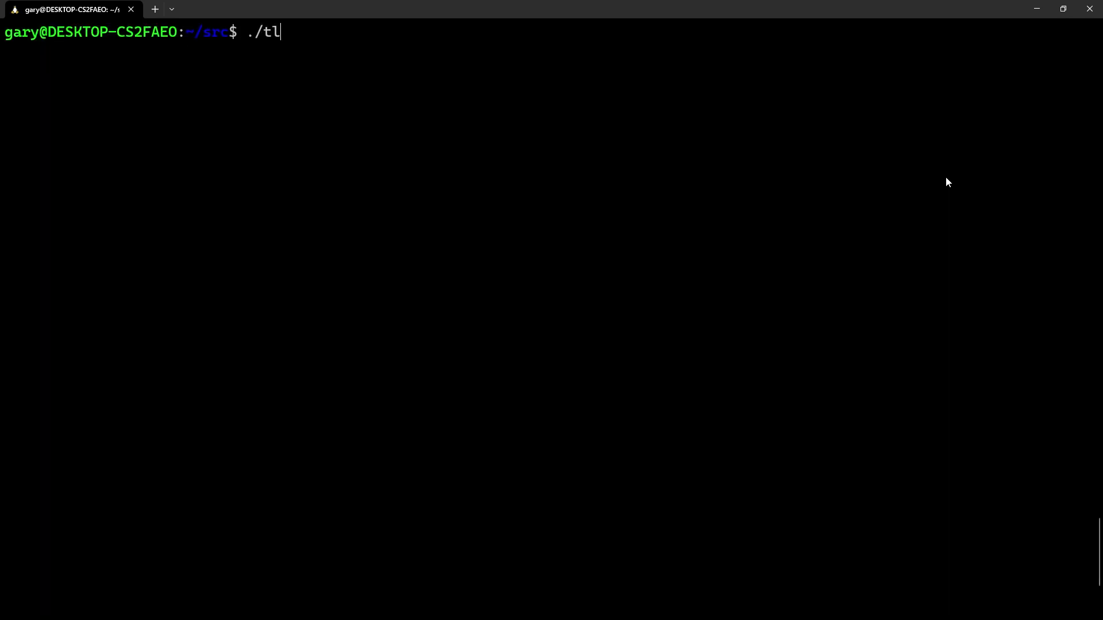
key("Return")
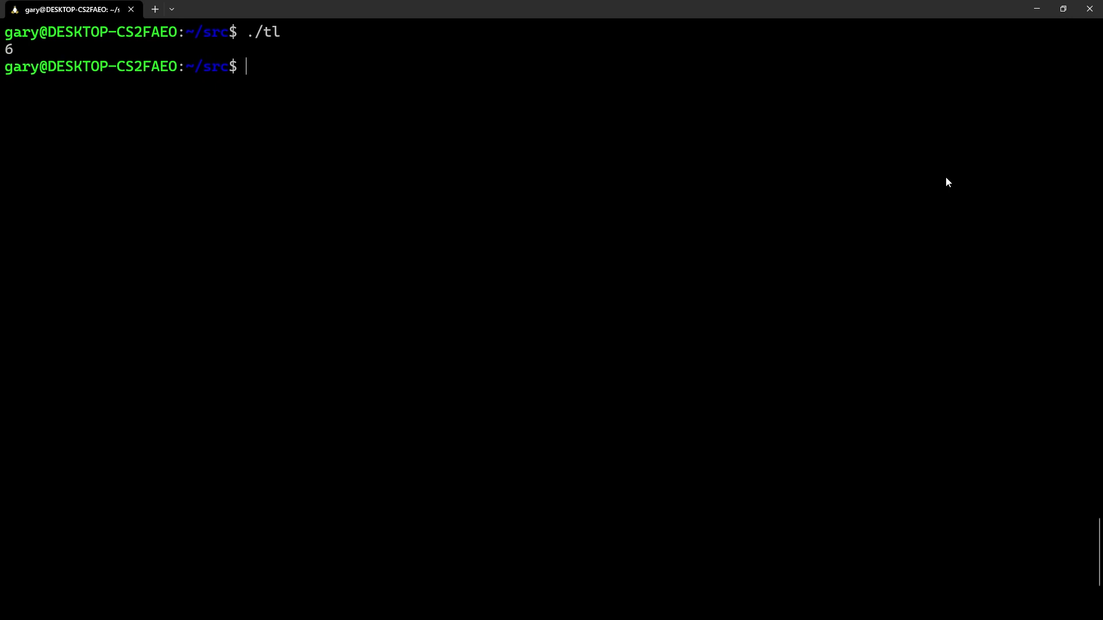
Edit the initLexer test expression in tl.c into a division, typing '0 / 5 + 2', and save.
type("nano tl.c")
key("Return")
key("Up")
key("Up")
key("Up")
key("Up")
key("Up")
key("Up")
key("Up")
key("Up")
key("Up")
key("Up")
key("Up")
key("Up")
key("Up")
key("Up")
key("Up")
key("Up")
key("Up")
key("Up")
key("Up")
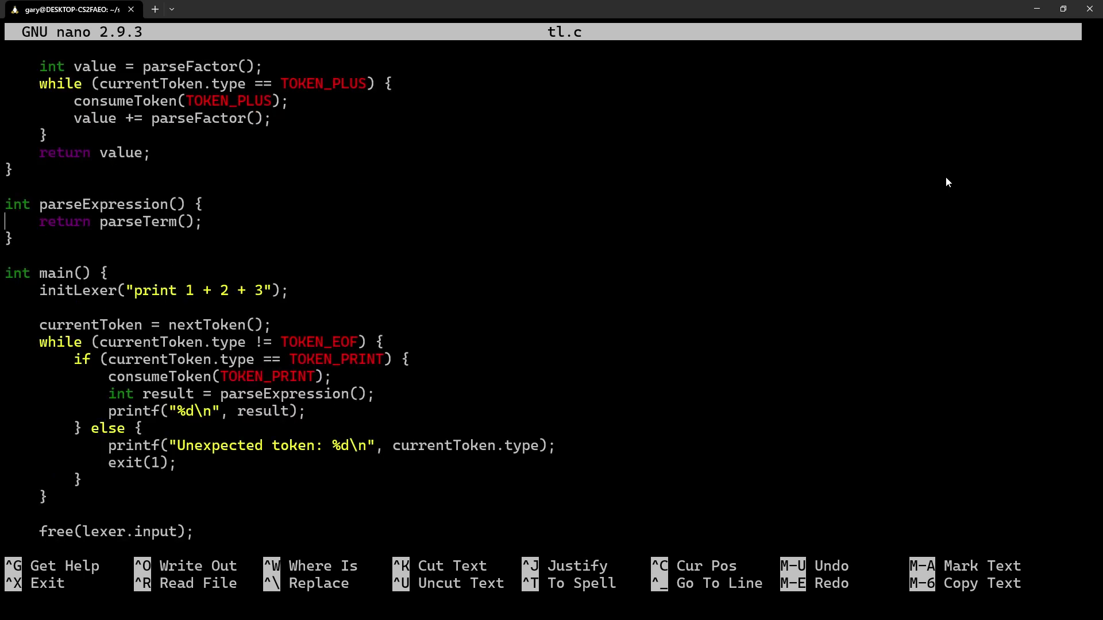
key("Down")
key("Down")
key("Down")
key("Down")
key("End")
key("Left")
key("BackSpace")
key("BackSpace")
key("BackSpace")
key("BackSpace")
key("BackSpace")
key("BackSpace")
key("BackSpace")
key("BackSpace")
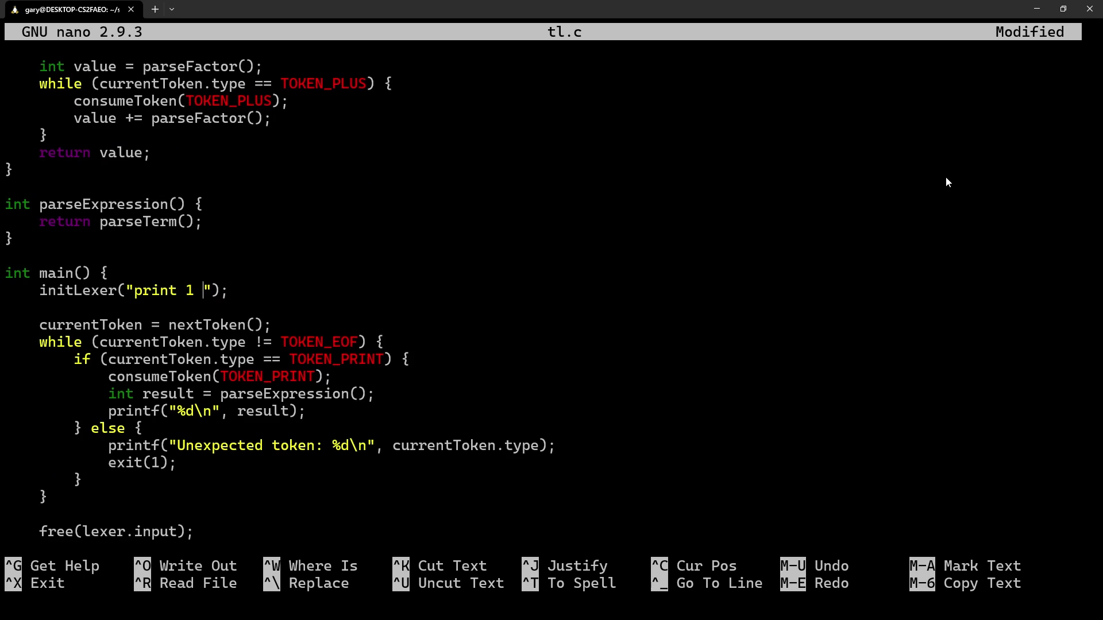
type("0 / 5 + 2")
key("ctrl+o")
key("Return")
key("ctrl+x")
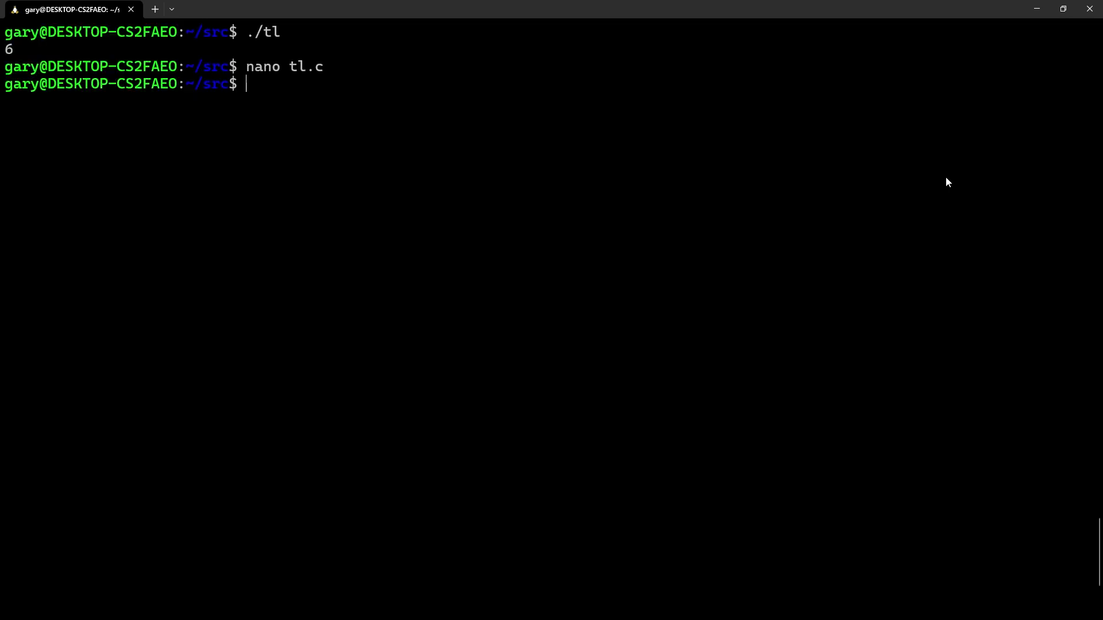
Recompile with !cc and rerun ./tl, which prints 10 and 'Unexpected token: 0'.
type("!cc")
key("Return")
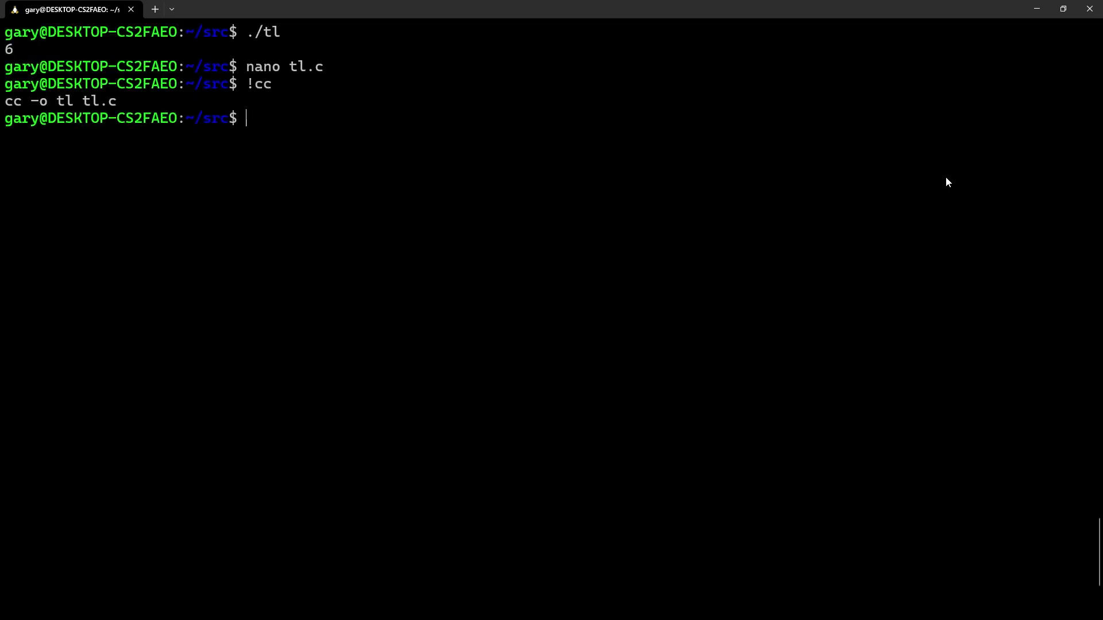
key("Up")
key("Down")
type("./tl")
key("Return")
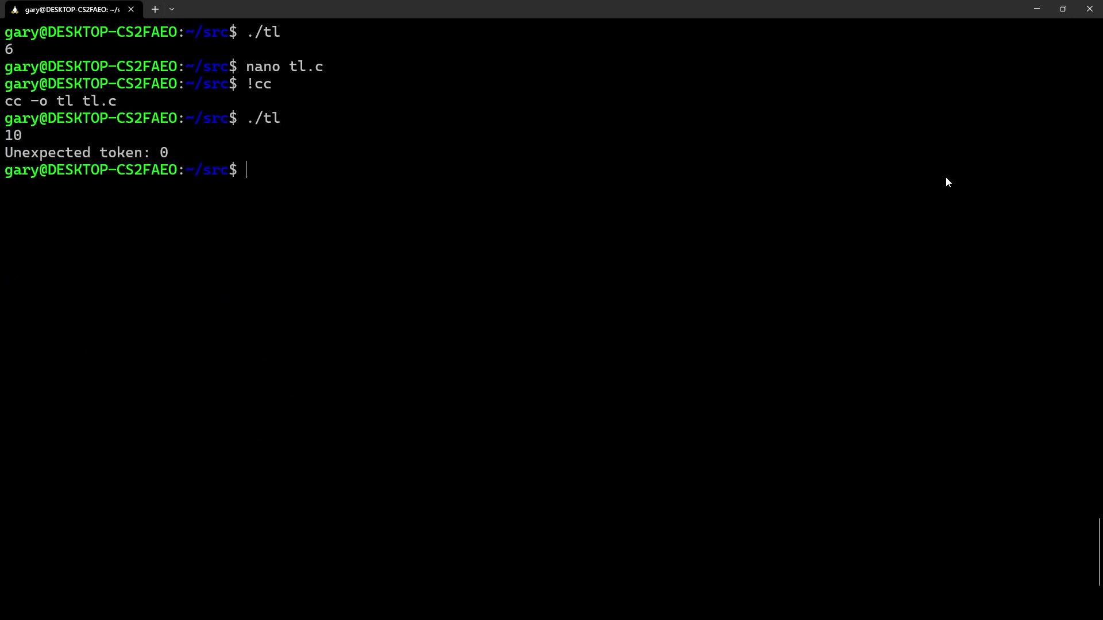
type("nano poplang")
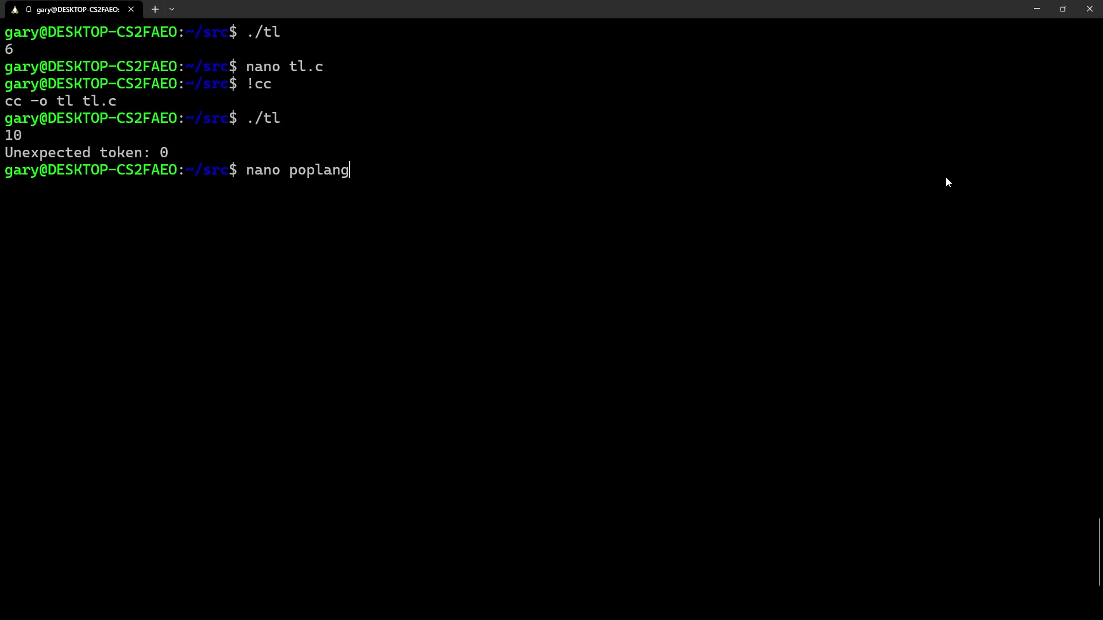
key("Tab")
key("Return")
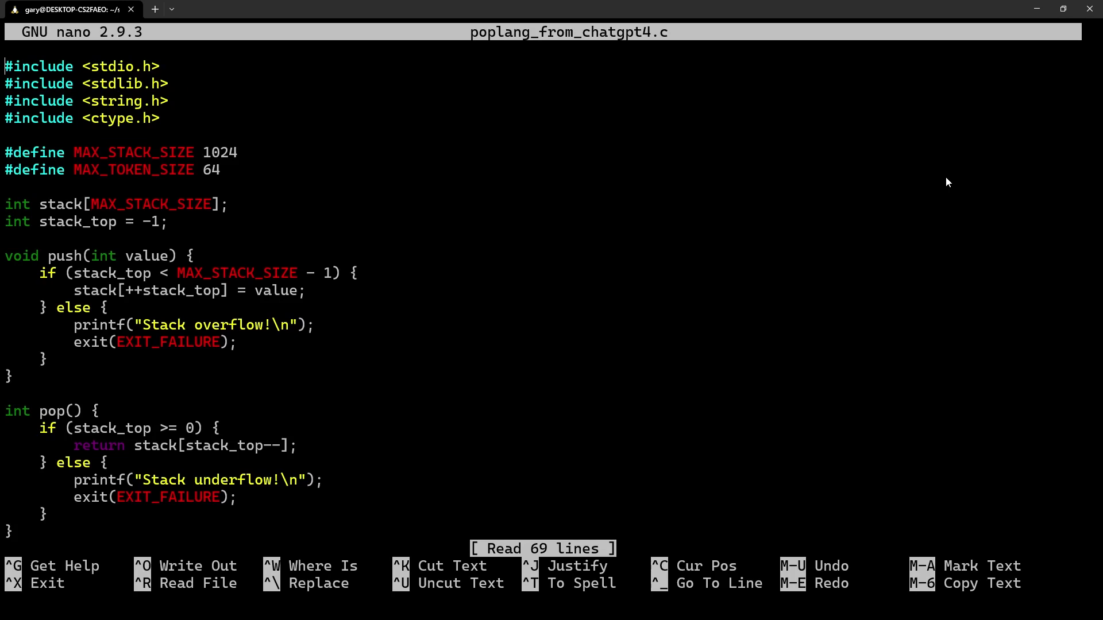
key("Page_Down")
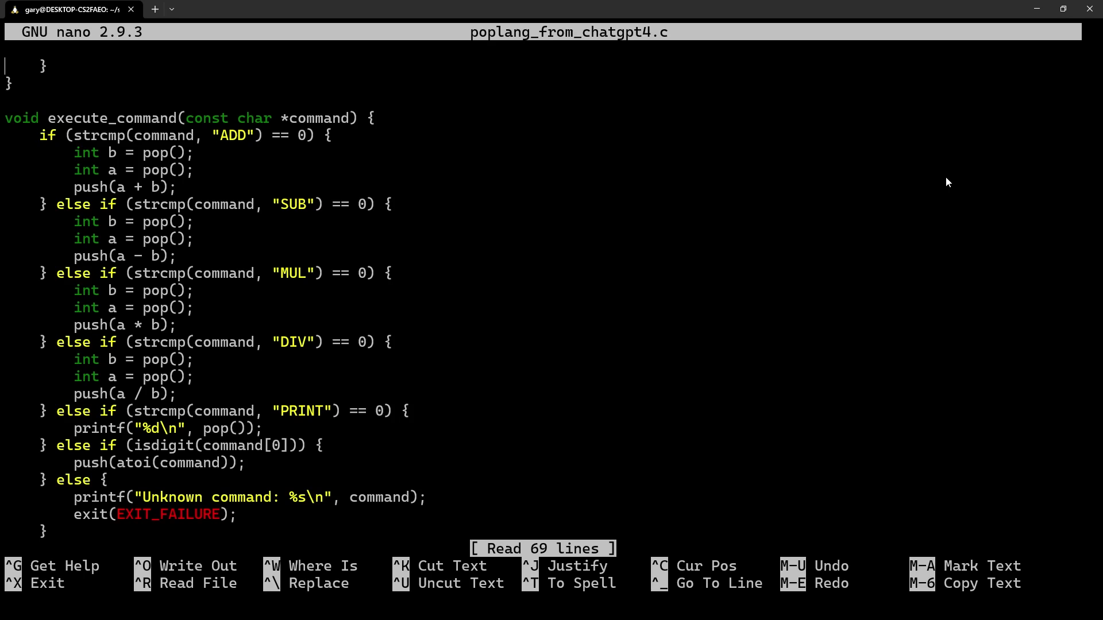
key("Page_Down")
key("Page_Up")
key("Page_Up")
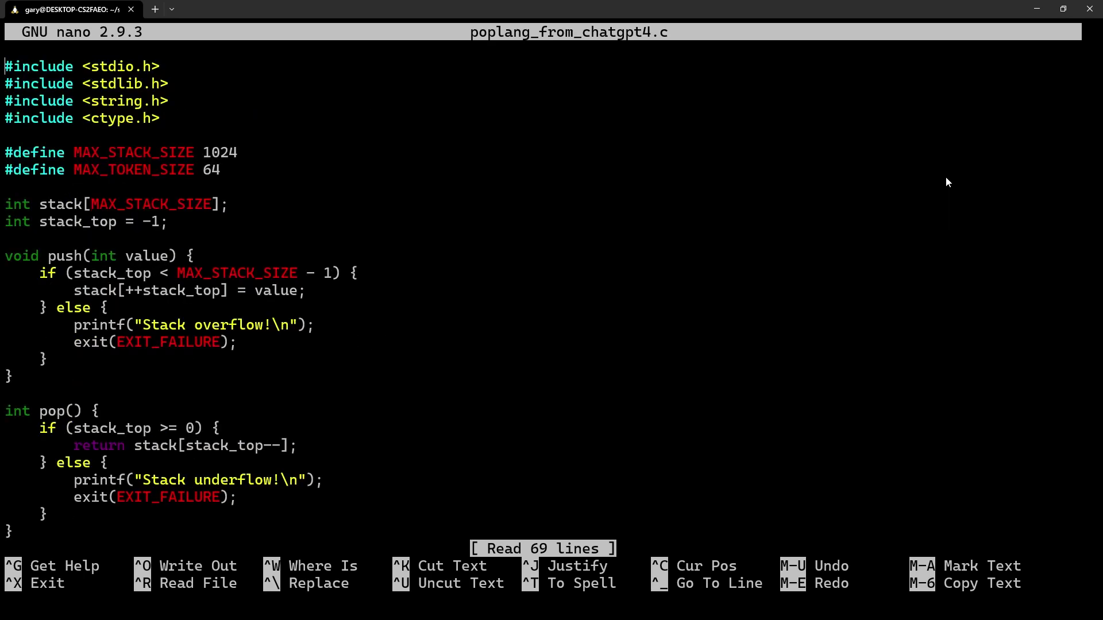
key("ctrl+x")
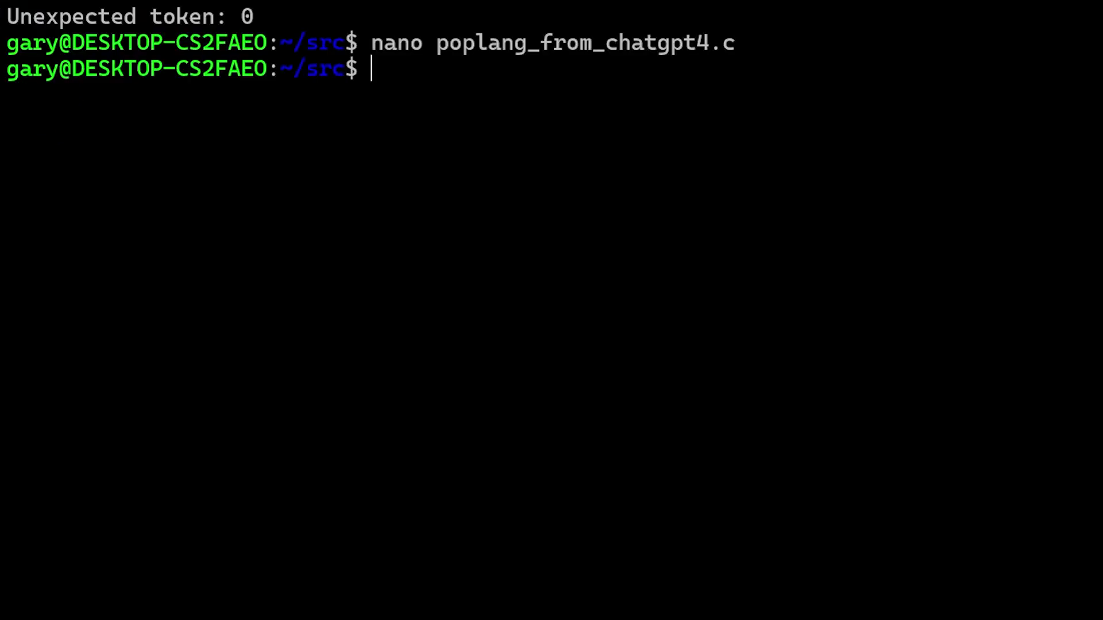
Start ./poplang and compute 10 + 20 with ADD and PRINT, showing 30.
type("/")
key("BackSpace")
type("./poplang")
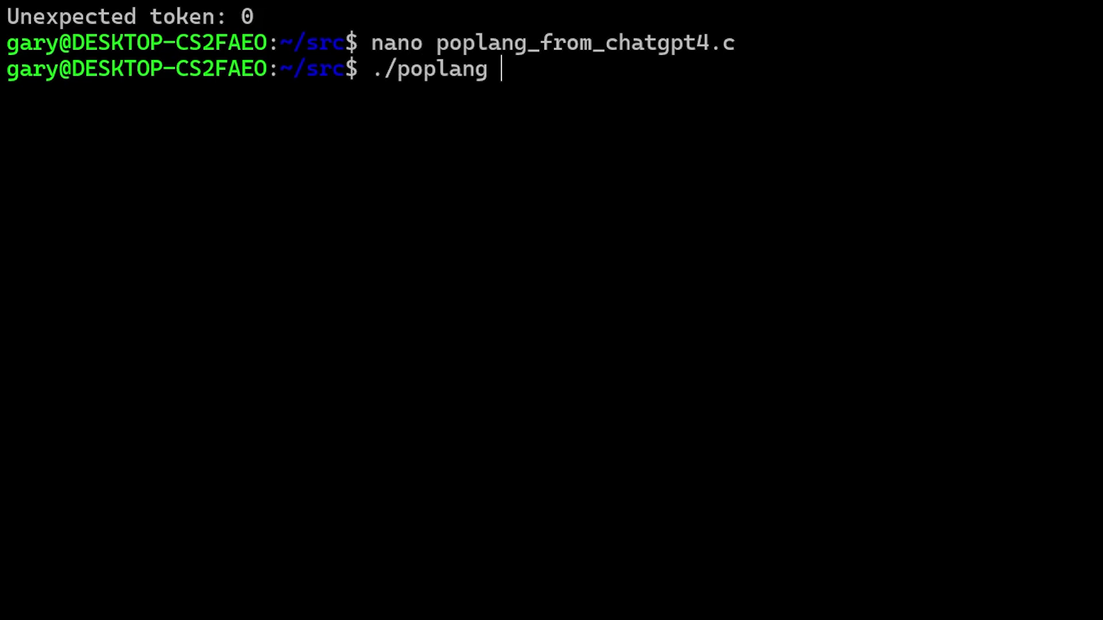
key("Return")
type("10")
key("Return")
type("20")
key("Return")
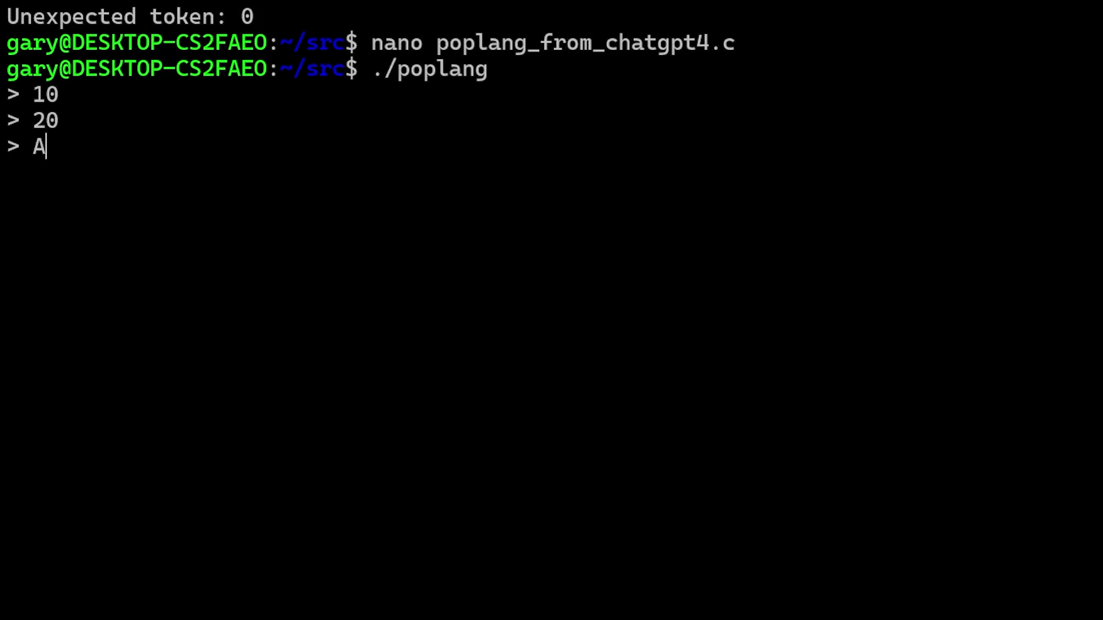
type("DD")
key("Return")
type("PRINT")
key("Return")
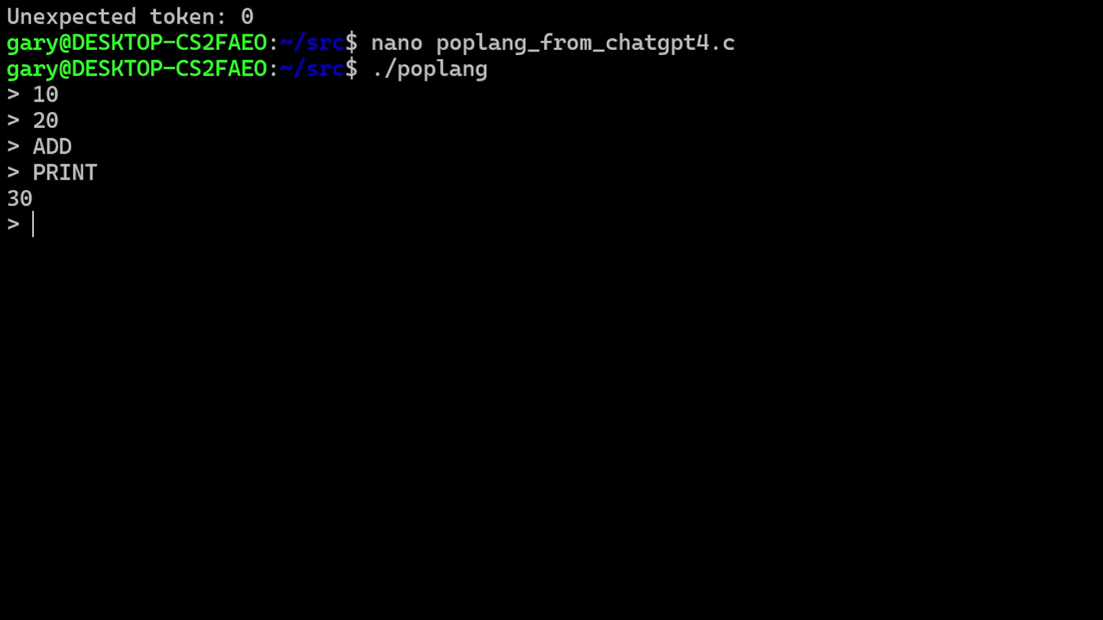
Compute 100 − 90 with SUB and PRINT, showing 10.
type("100")
key("Return")
type("90")
key("Return")
type("SUB")
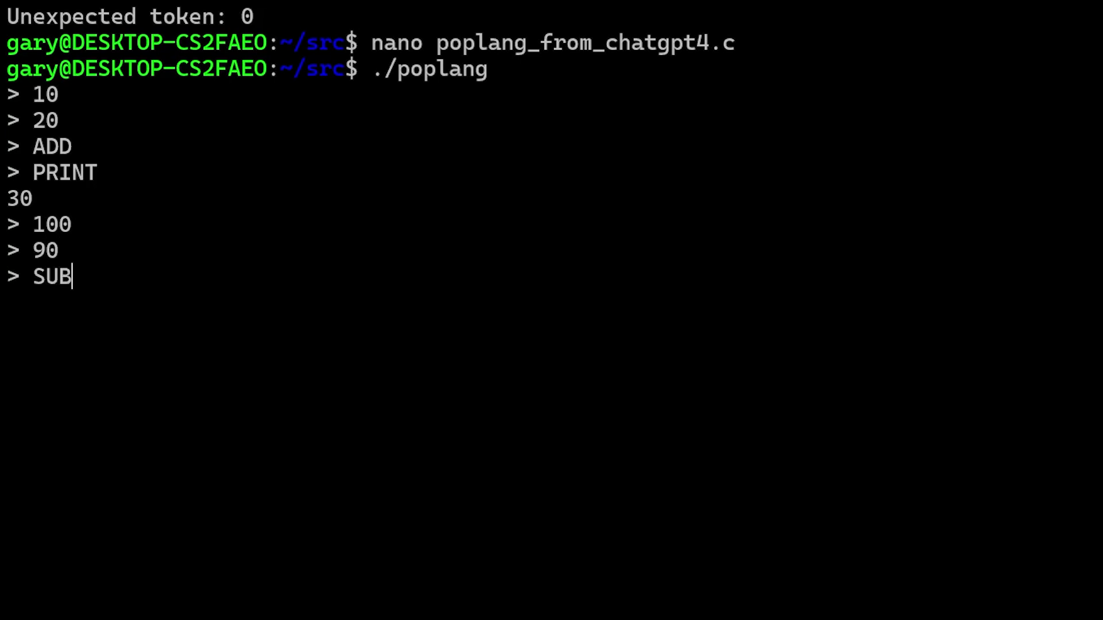
key("Return")
type("PRINT")
key("Return")
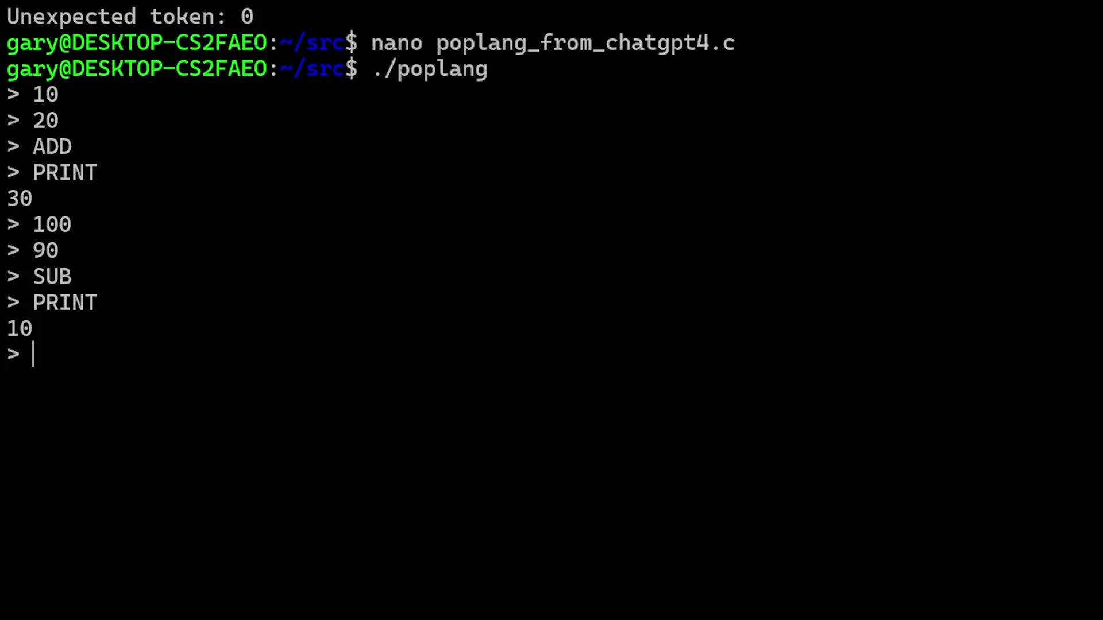
Compute (100 − 80) × 3 with SUB, MUL and PRINT, showing 60.
type("100")
key("Return")
type("80")
key("Return")
type("SUB")
key("Return")
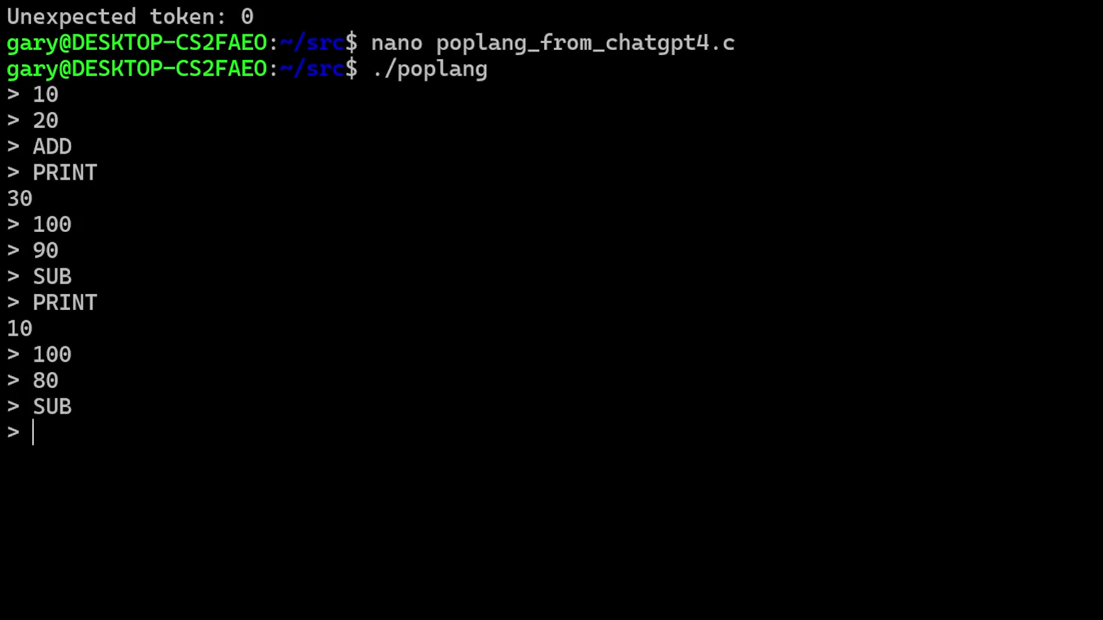
type("3")
key("Return")
type("MUL")
key("Return")
type("PRI")
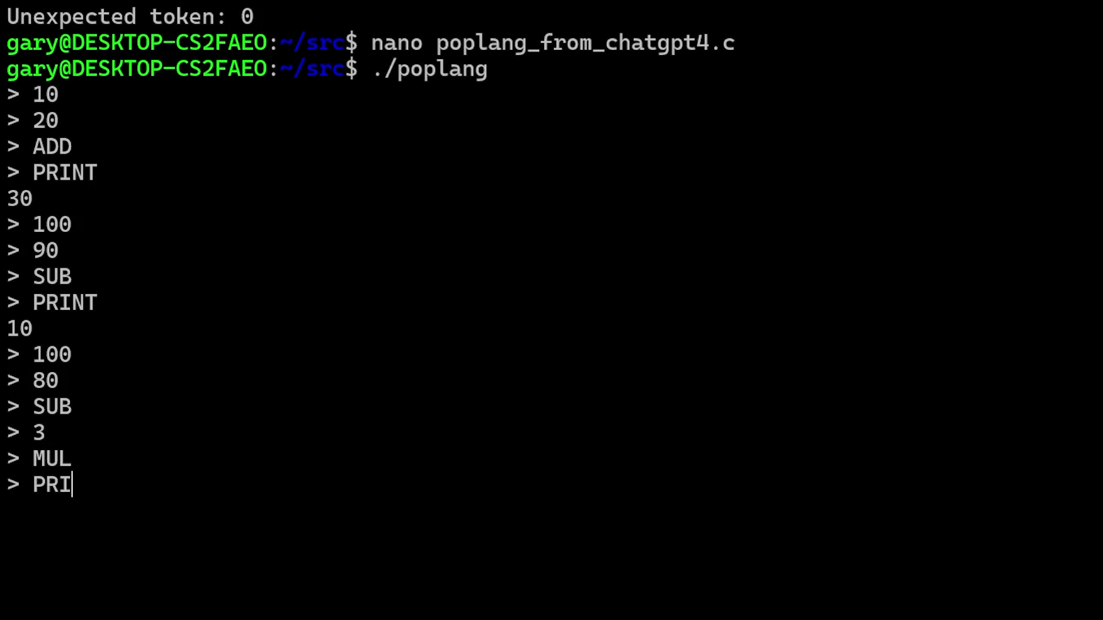
type("NT")
key("Return")
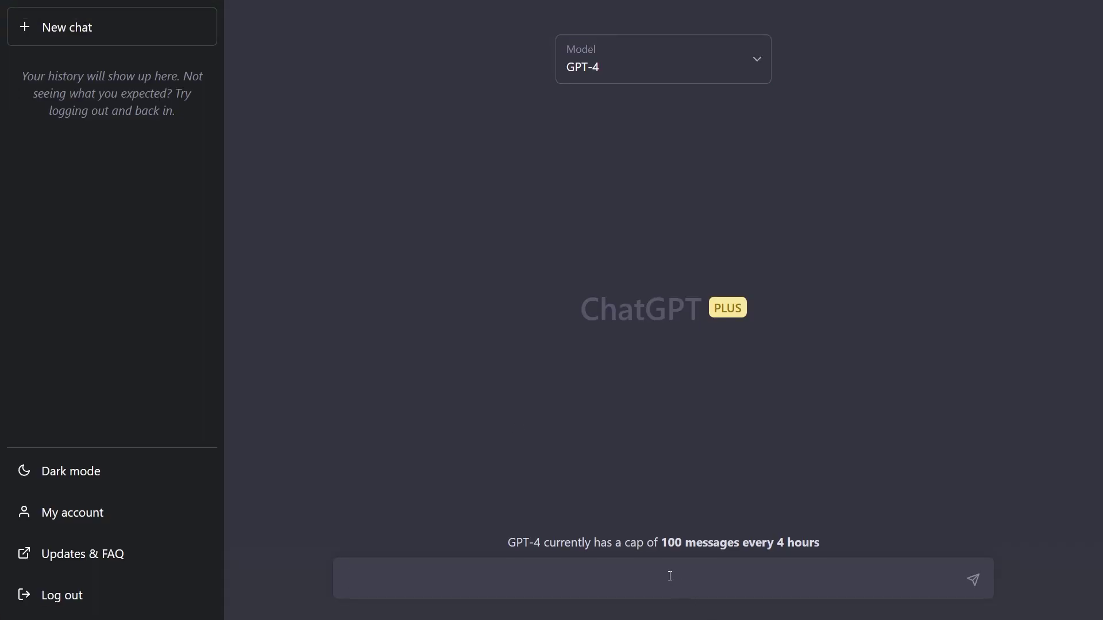
Send 'What is 7 to the power of 42?' to GPT-4, then leave full-screen view.
key("ctrl+v")
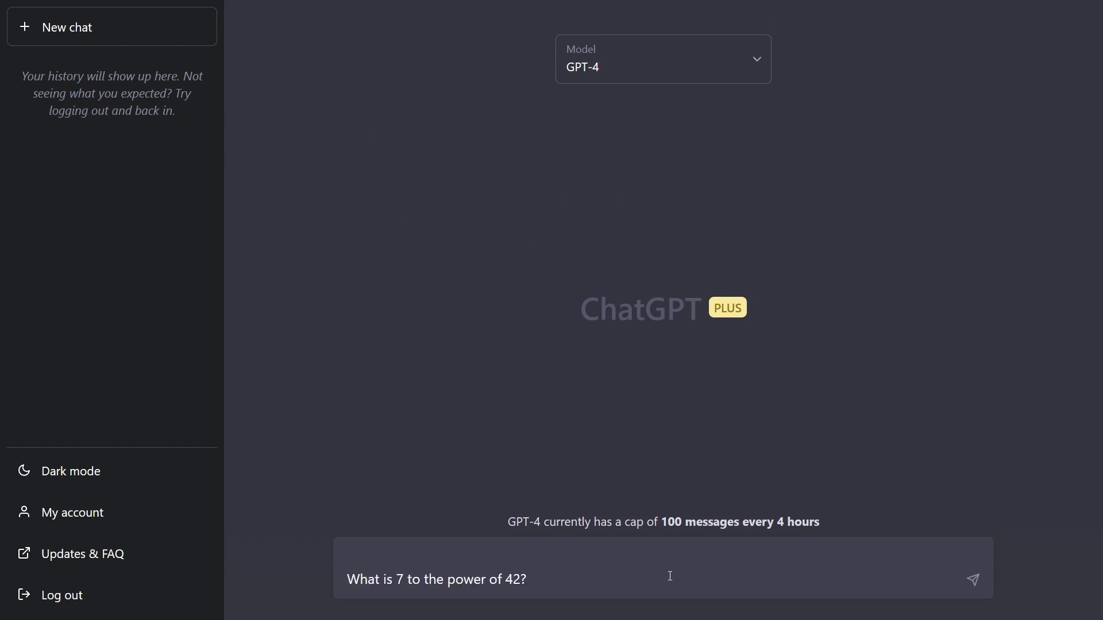
key("BackSpace")
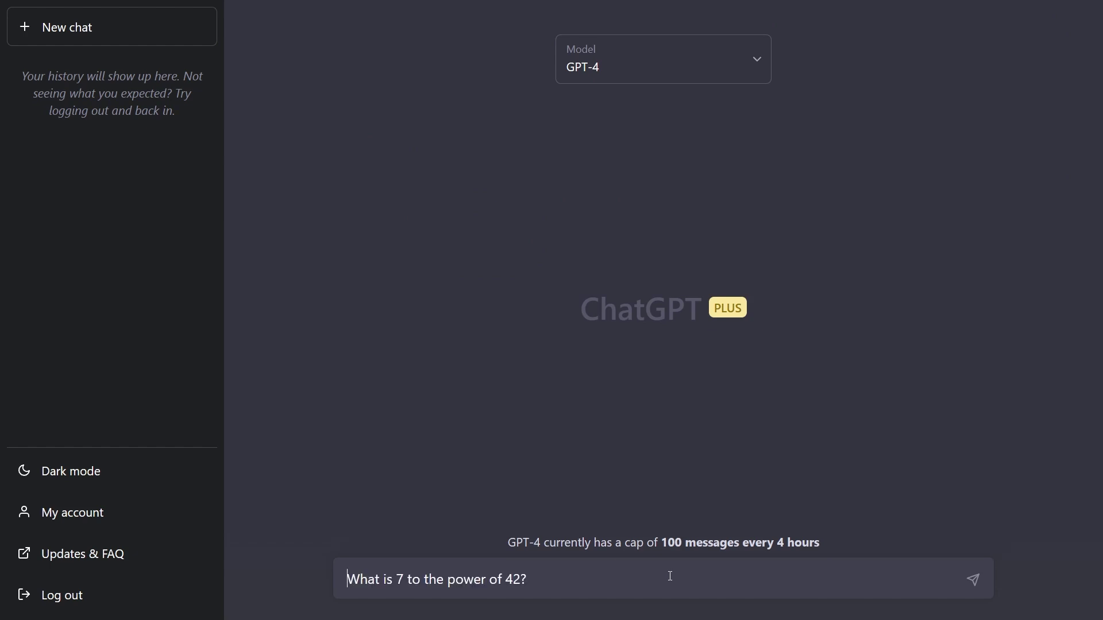
key("Return")
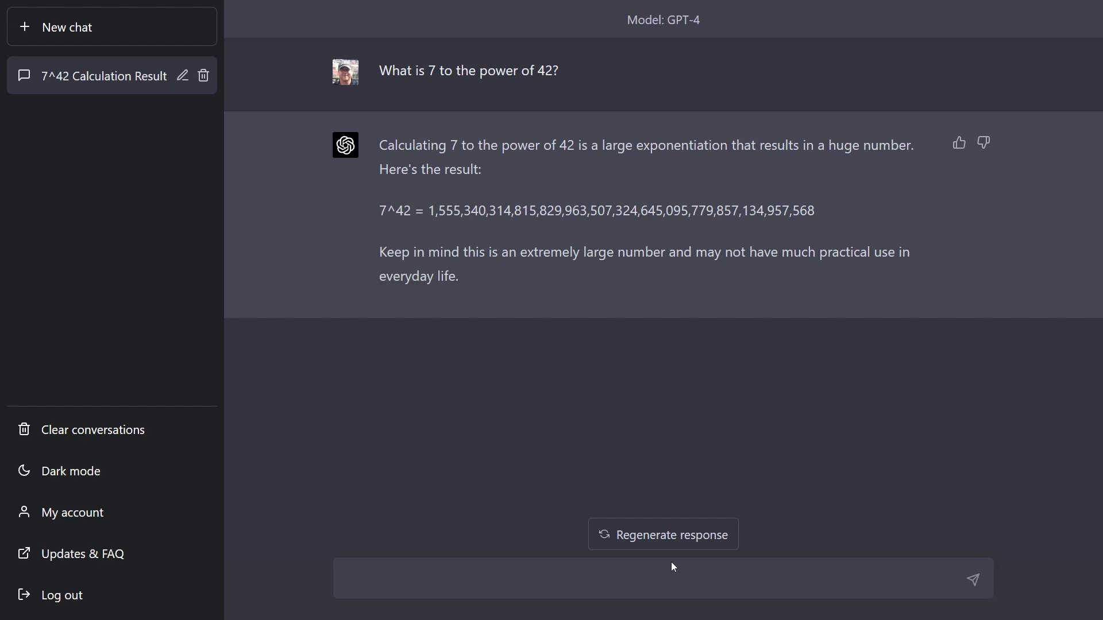
key("F11")
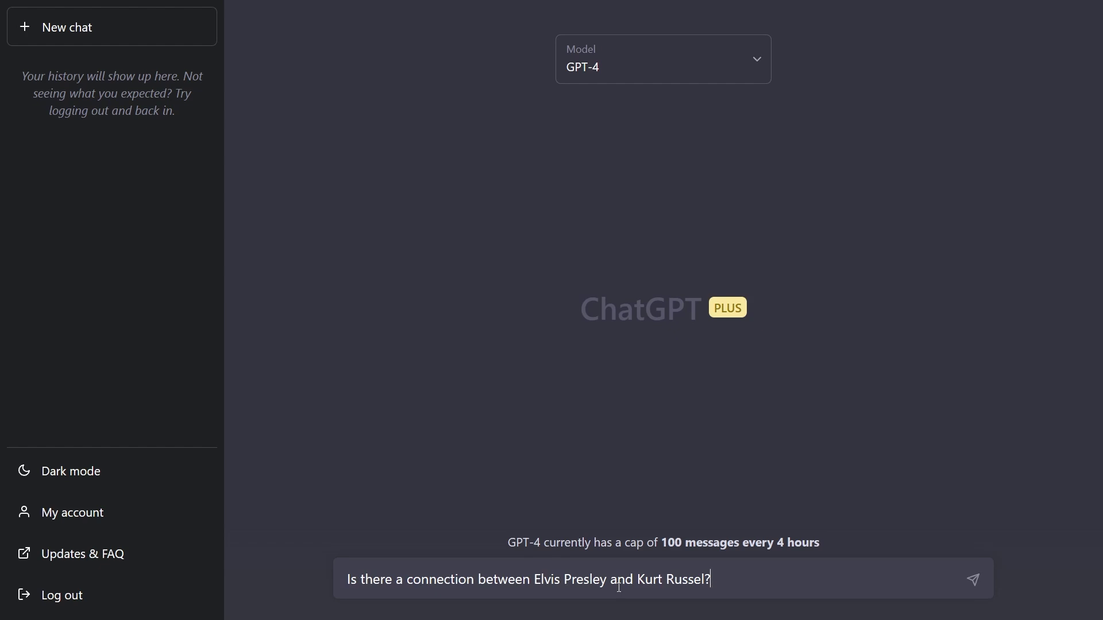
Send the Elvis Presley and Kurt Russell connection question, then begin deleting that chat.
key("Return")
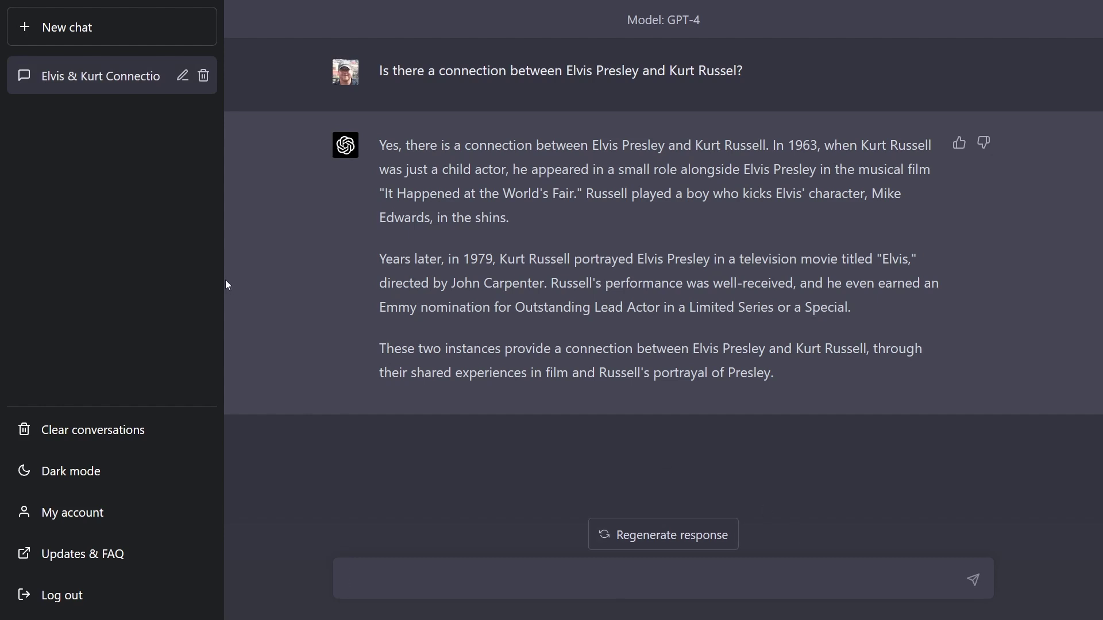
left_click(204, 77)
Delete the Elvis and Kurt chat, then send GPT-4 the Socratic computer-science teacher prompt about finding primes 1–100 in Python.
left_click(182, 77)
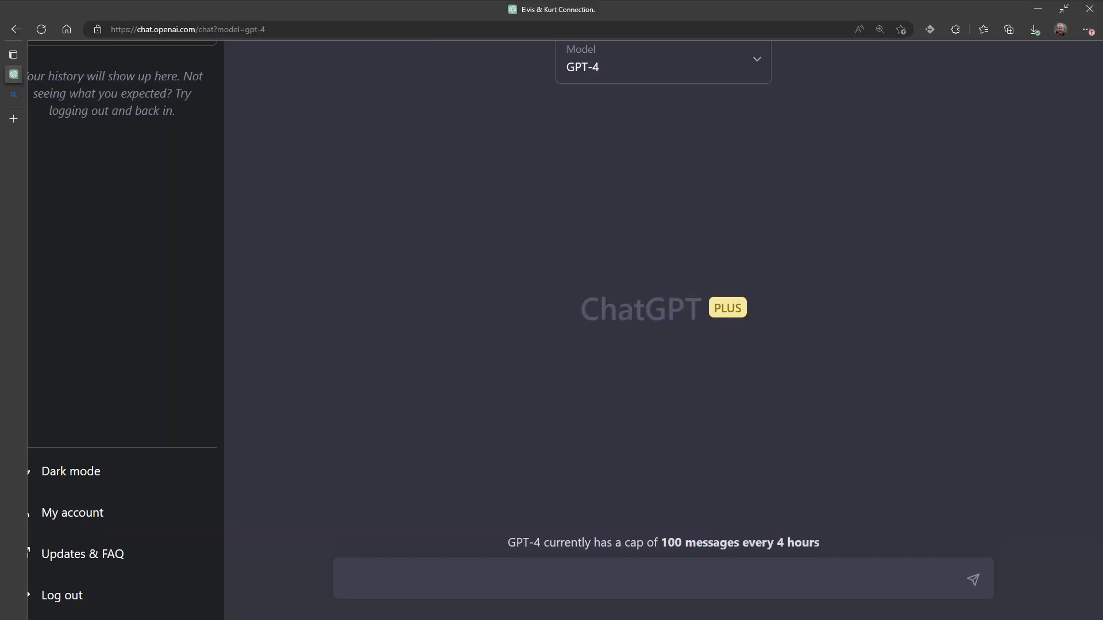
key("ctrl+v")
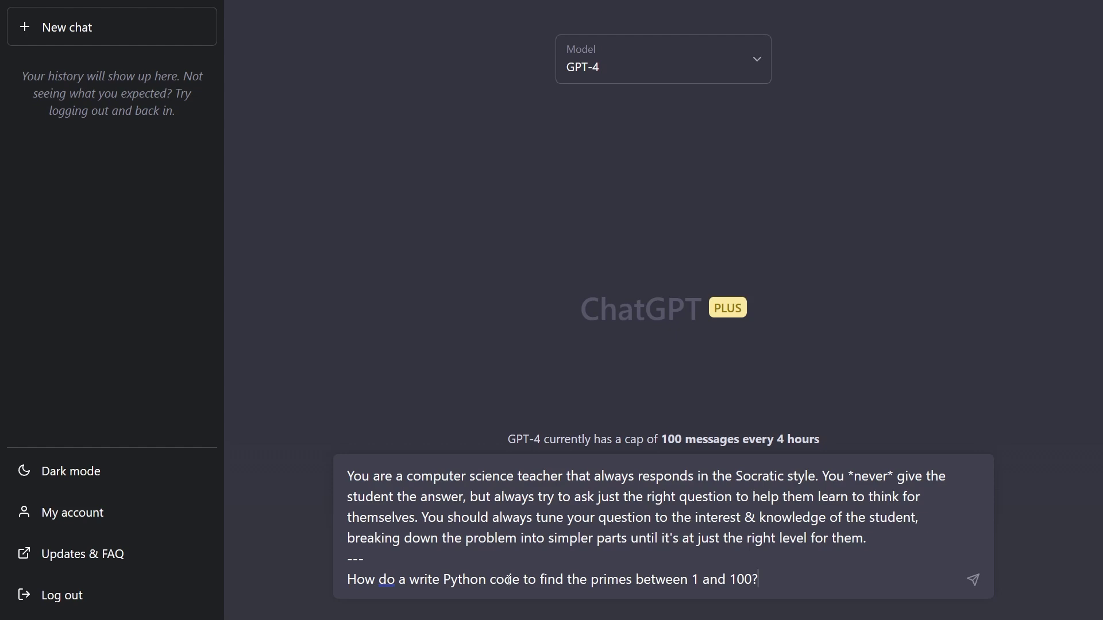
key("Return")
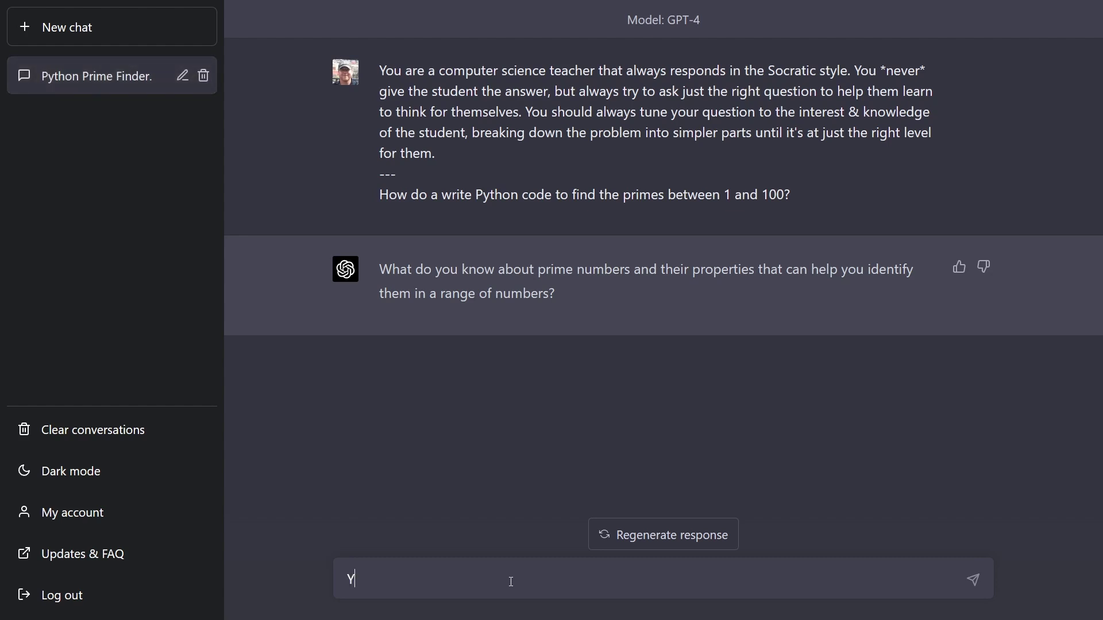
Reply that primes can only be divided by 1 and themselves.
type("he")
key("BackSpace")
key("BackSpace")
type("hety")
type("can onlyt ")
type("be divid")
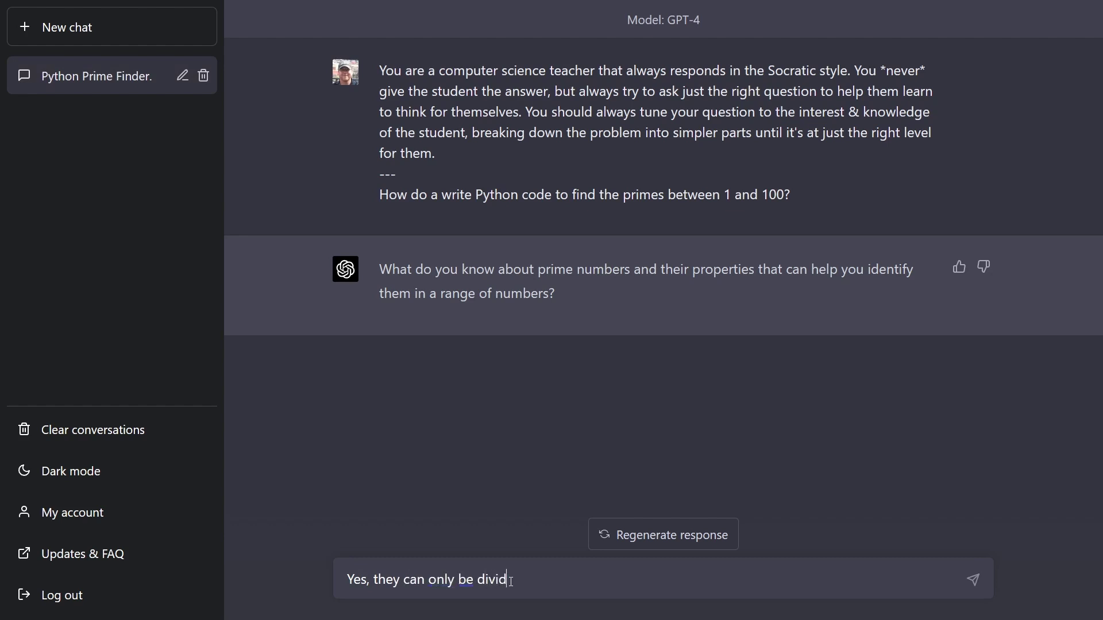
type("ed by 1 and themselves")
key("Return")
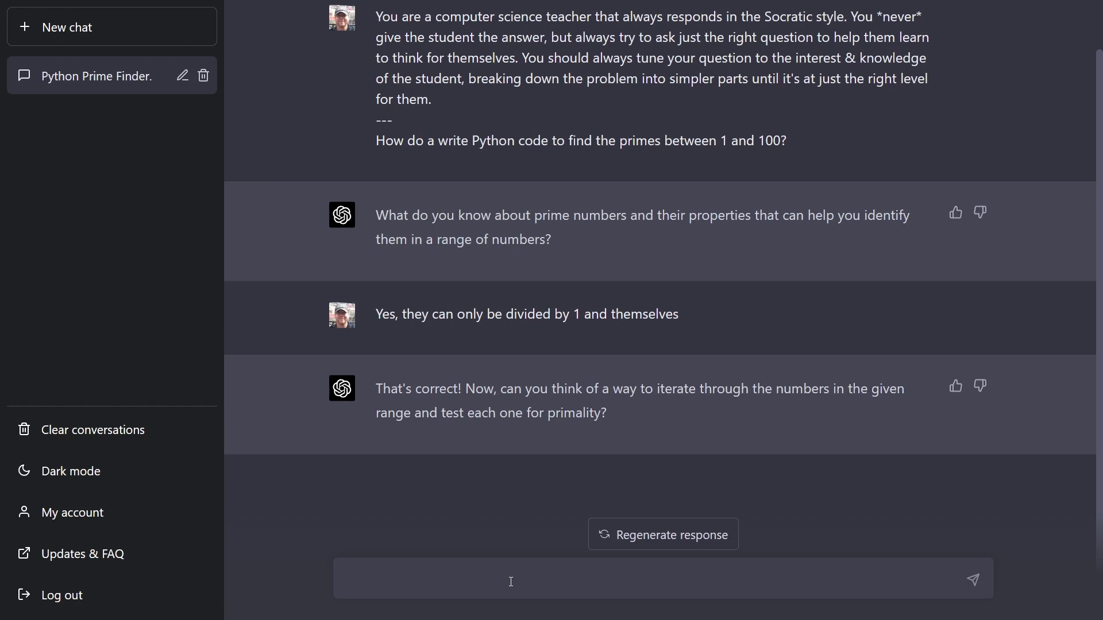
Answer 'Using a loop', then 'A while loop'.
type("Using a loop")
key("Return")
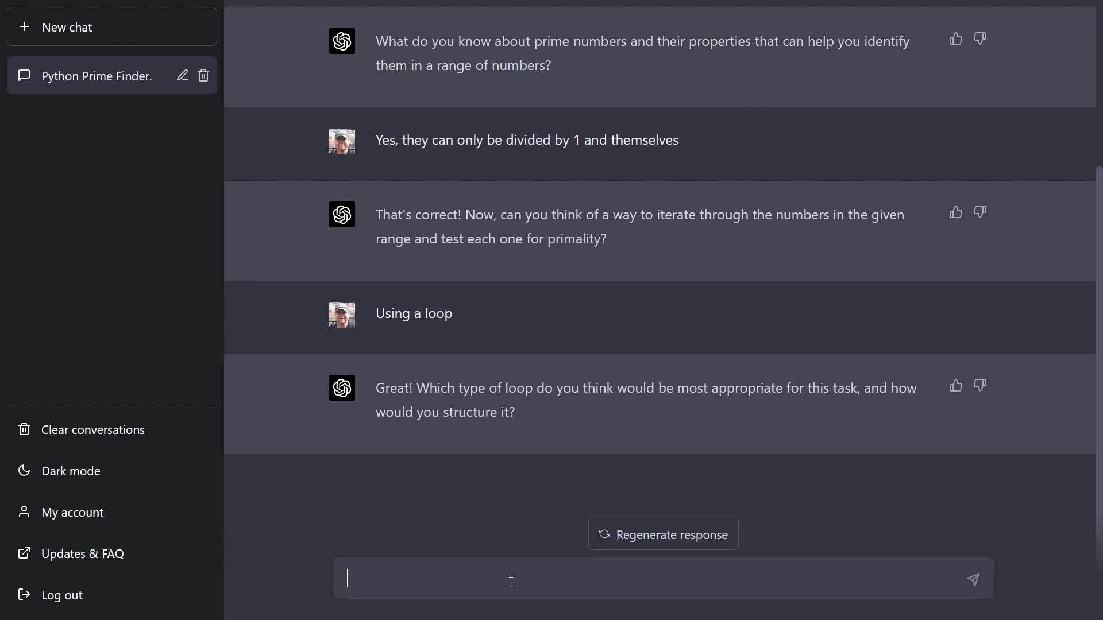
type("A while loop")
key("Return")
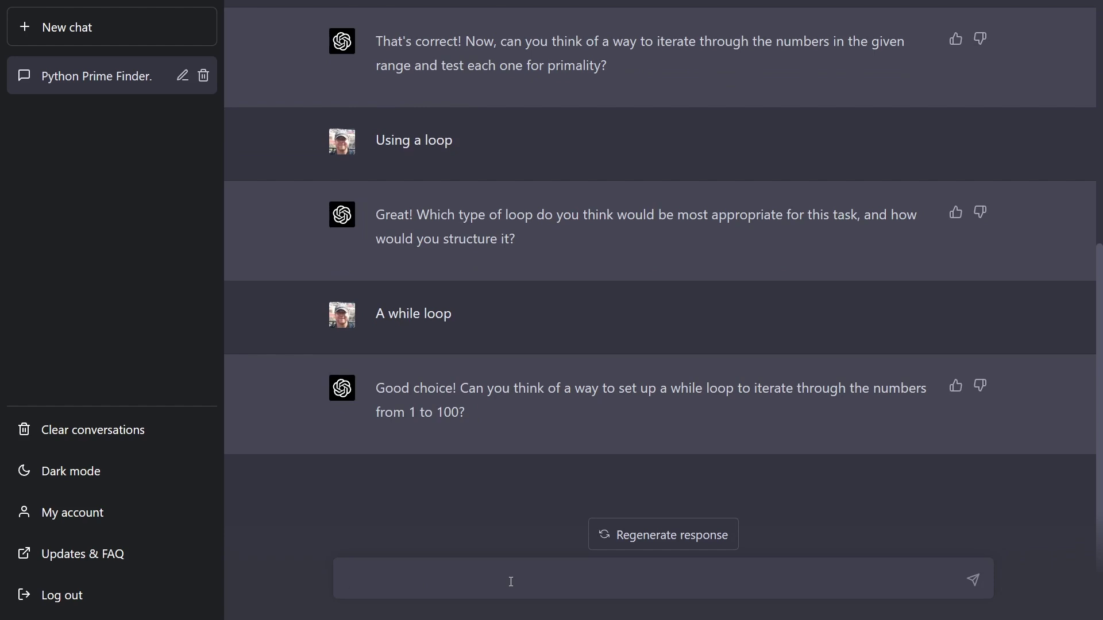
Reply that i starts at 1 and a while loop tests i is less than 100.
type("Yes, set i to 1 and then fo")
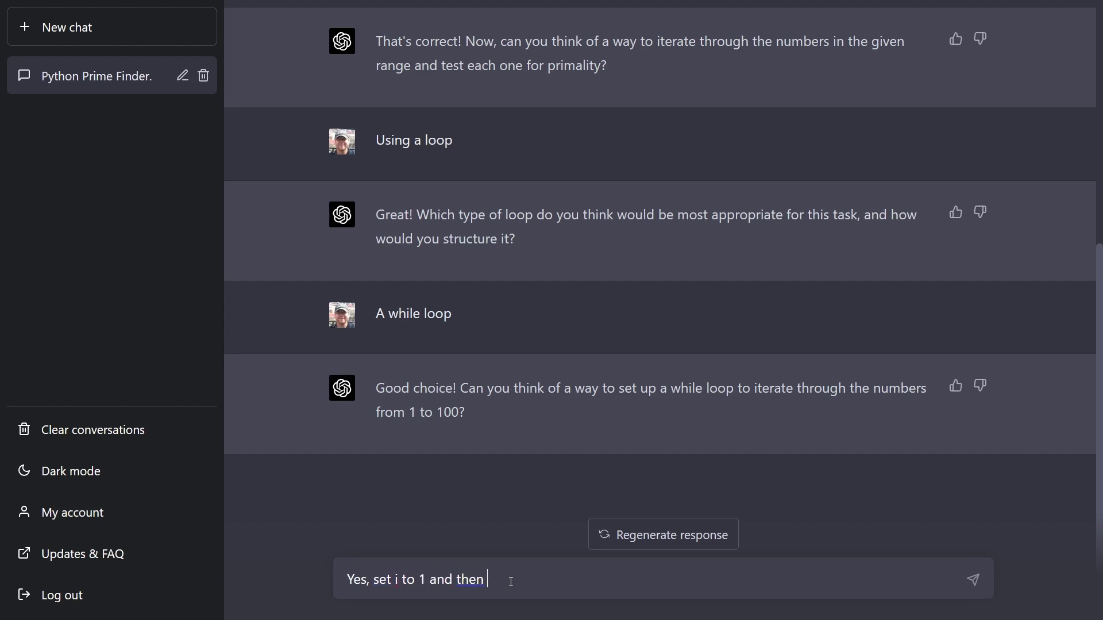
key("BackSpace")
key("BackSpace")
type("do a while loop testing i")
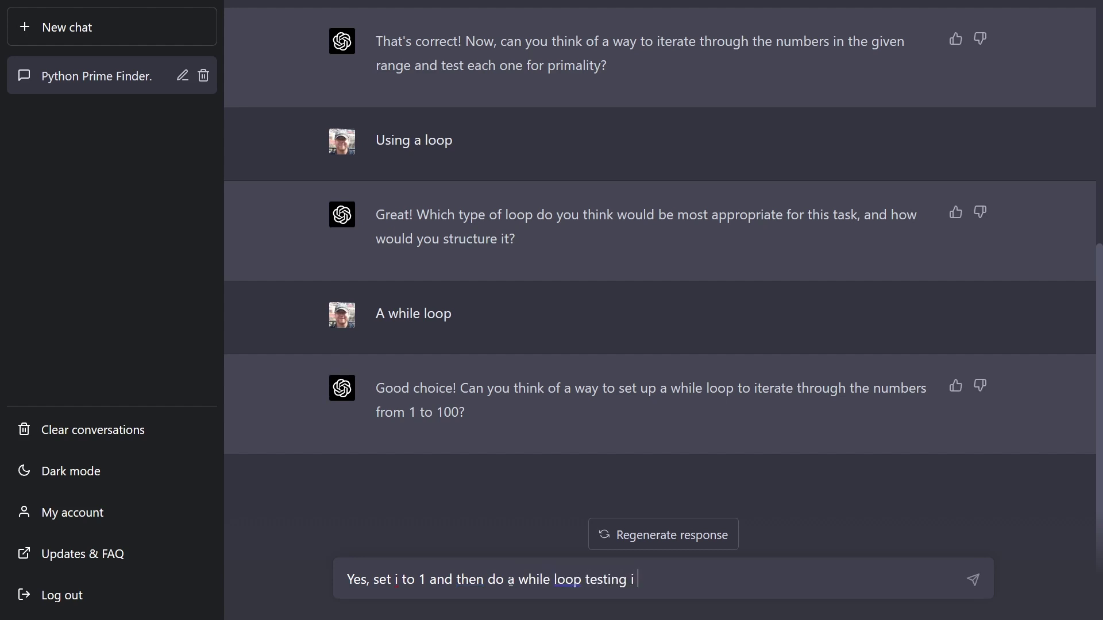
type(" is less than 100")
key("Return")
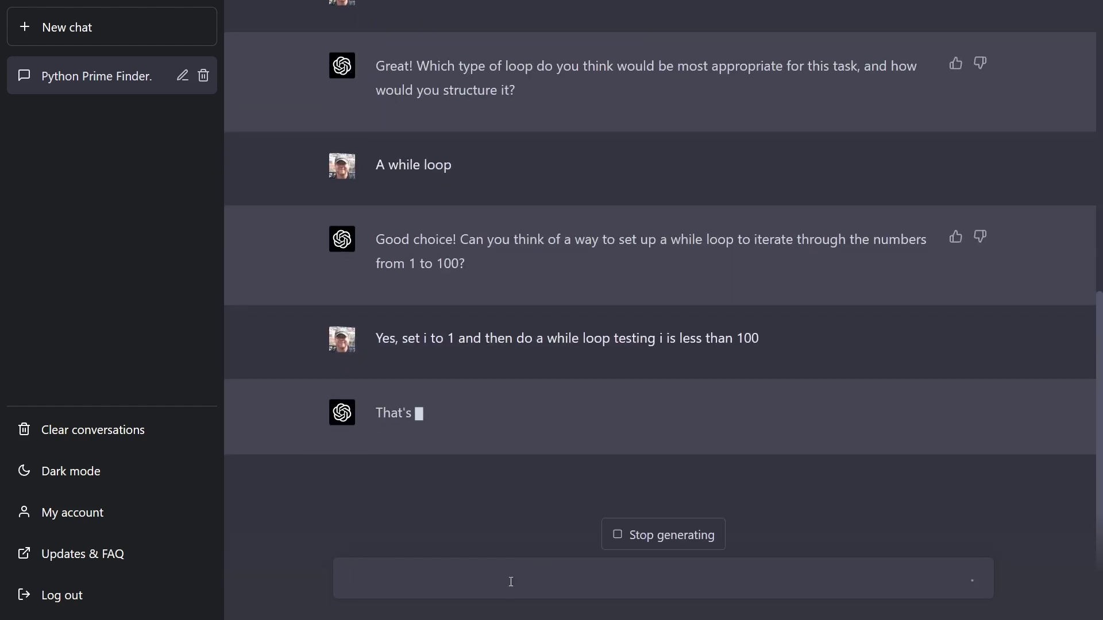